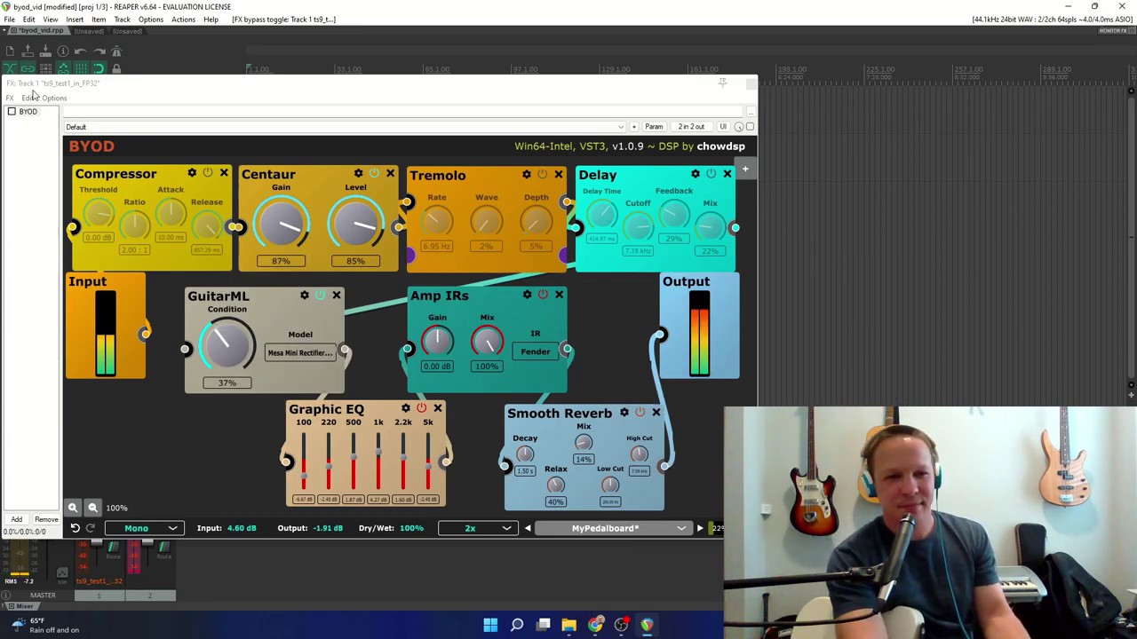
# - Nudge the GuitarML module slightly right on the BYOD pedalboard, then bring up the chowdsp.com page
pyautogui.click(12, 114)
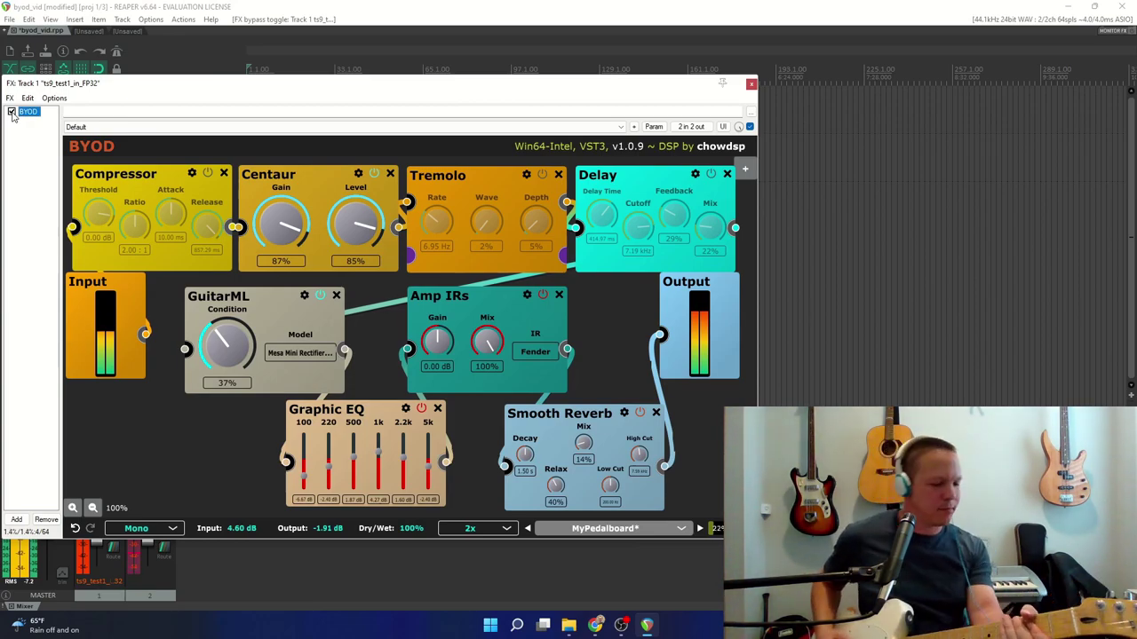
pyautogui.click(622, 627)
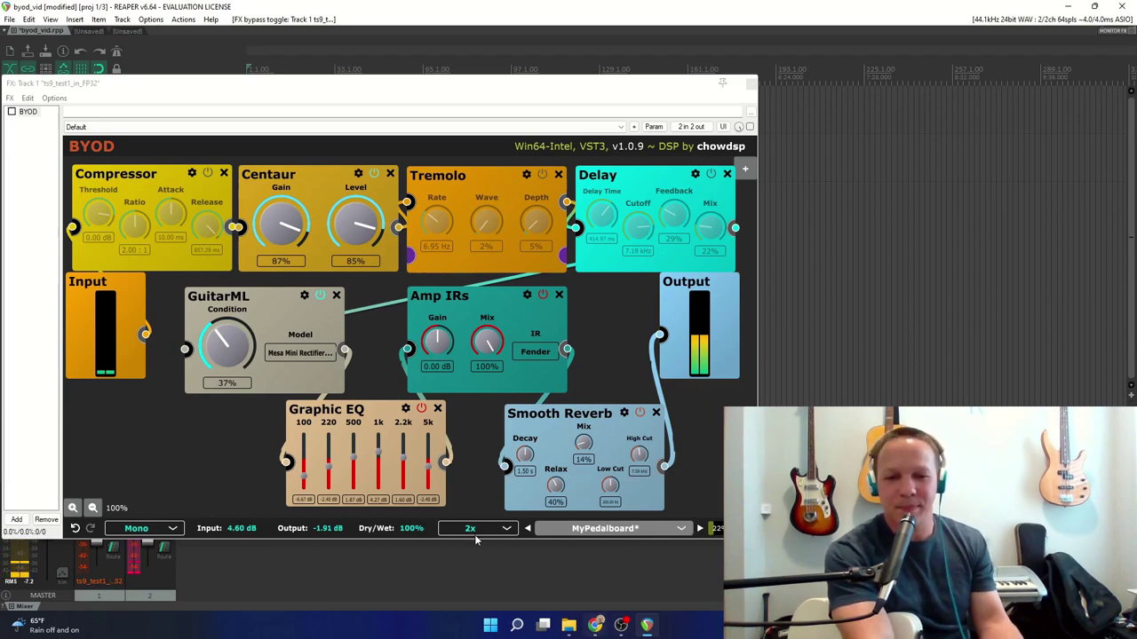
pyautogui.moveTo(349, 364); pyautogui.dragTo(352, 360)
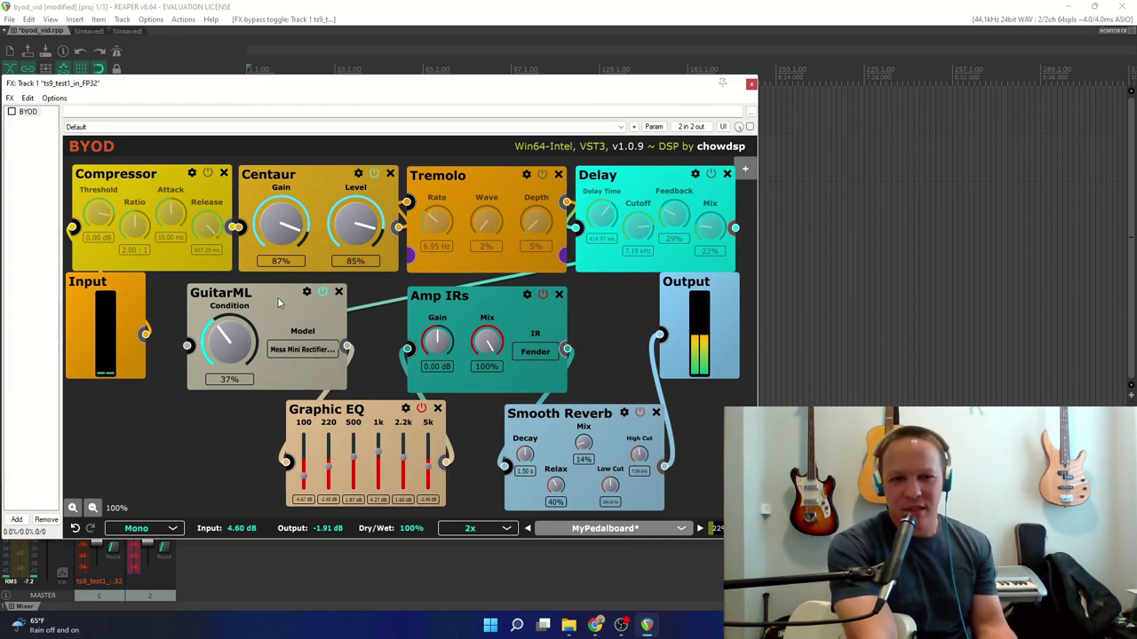
pyautogui.moveTo(278, 303); pyautogui.dragTo(290, 307)
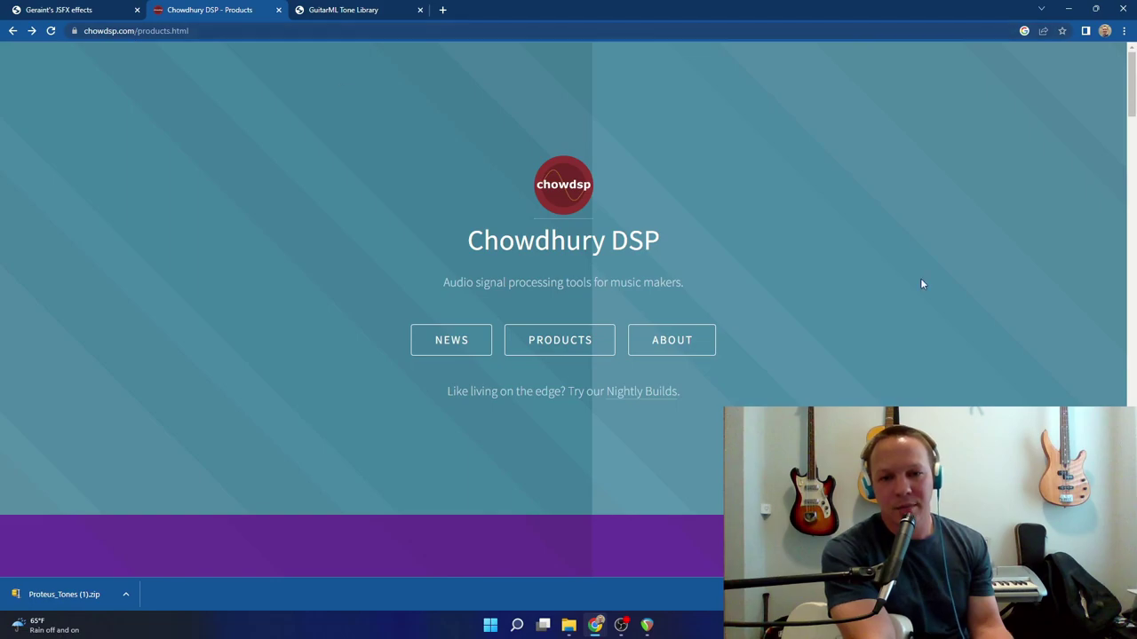
# - Open the Nightly Builds page on chowdsp.com
pyautogui.click(634, 400)
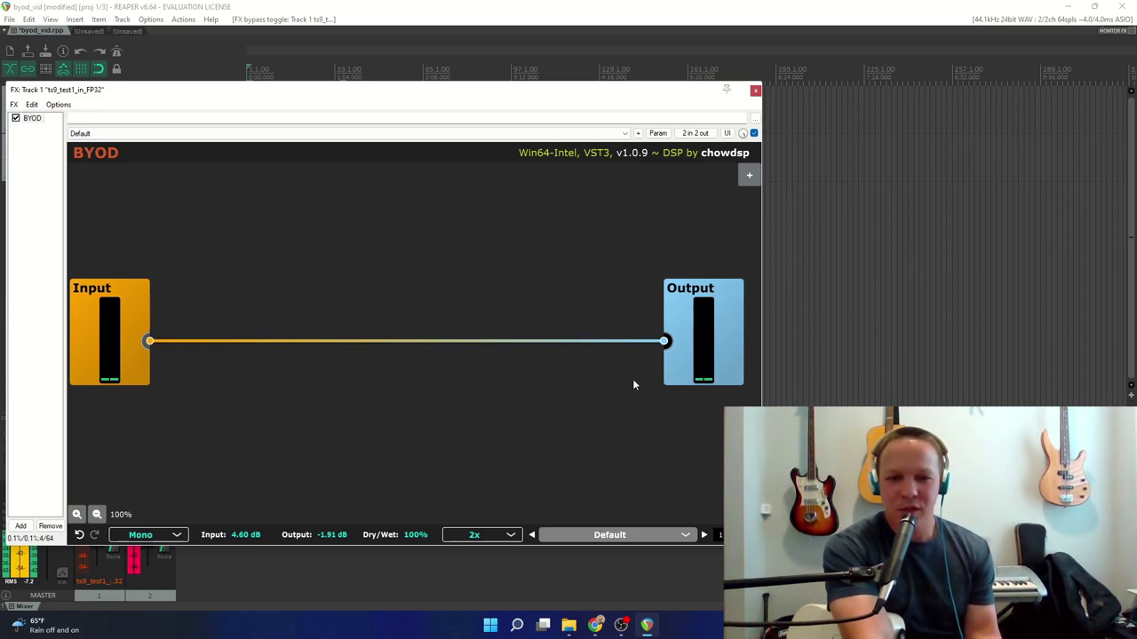
# - Open the Add Processor menu on the canvas and browse to the Drive category
pyautogui.rightClick(413, 299)
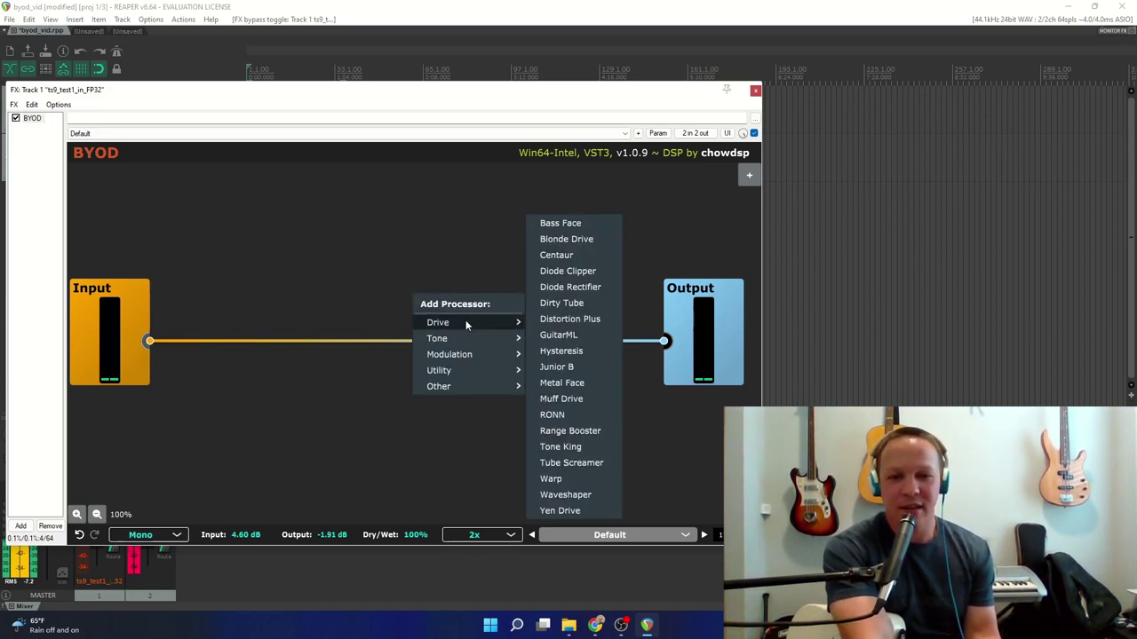
pyautogui.moveTo(469, 343)
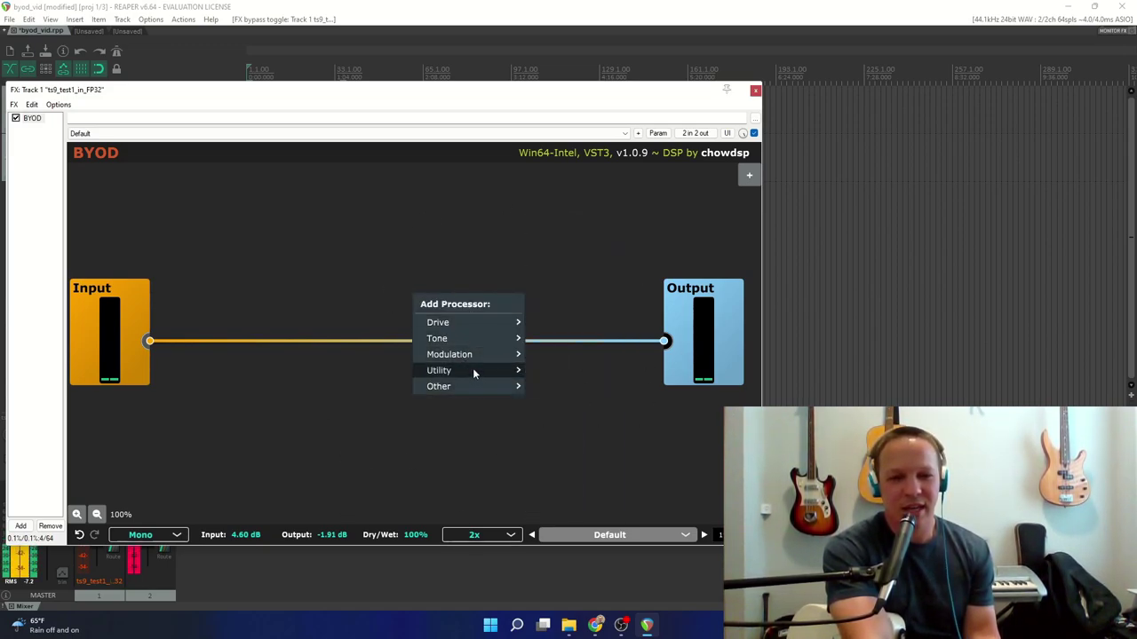
pyautogui.moveTo(472, 371)
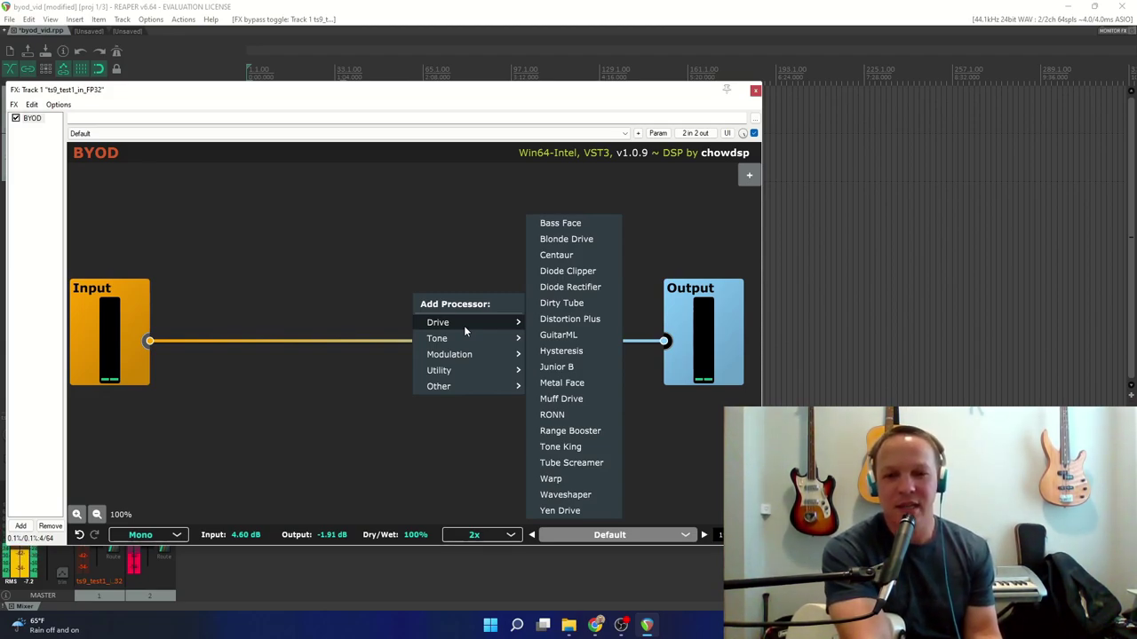
# - Add the GuitarML drive processor and wire Input to GuitarML to Output
pyautogui.click(558, 335)
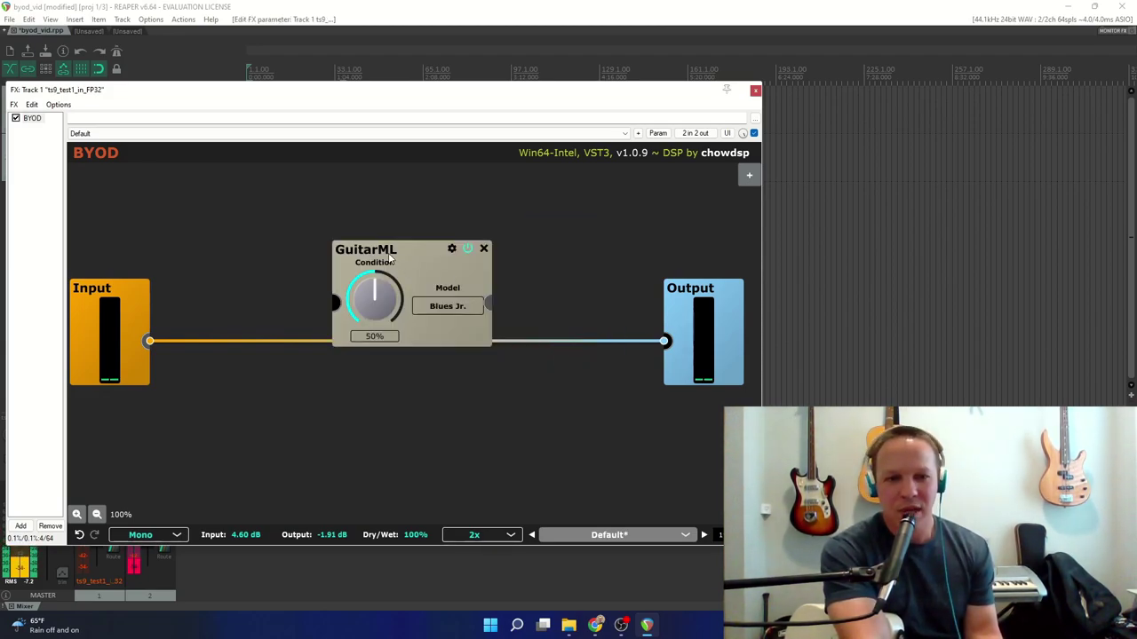
pyautogui.moveTo(389, 257); pyautogui.dragTo(392, 278)
pyautogui.moveTo(149, 340); pyautogui.dragTo(335, 323)
pyautogui.moveTo(614, 336); pyautogui.dragTo(664, 341)
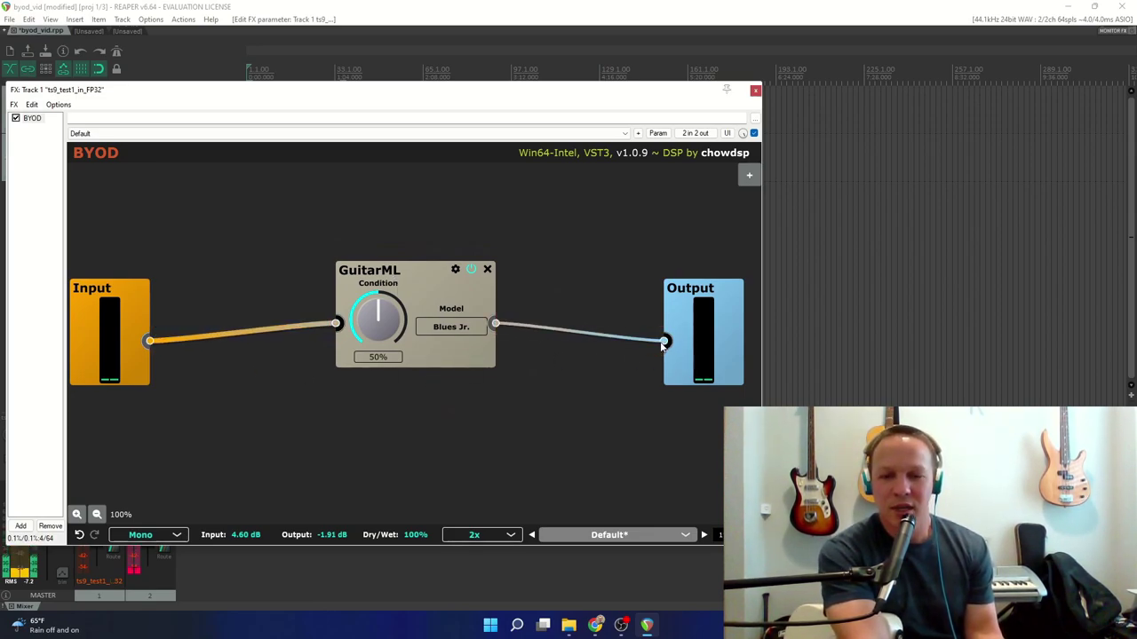
pyautogui.moveTo(452, 341); pyautogui.dragTo(455, 361)
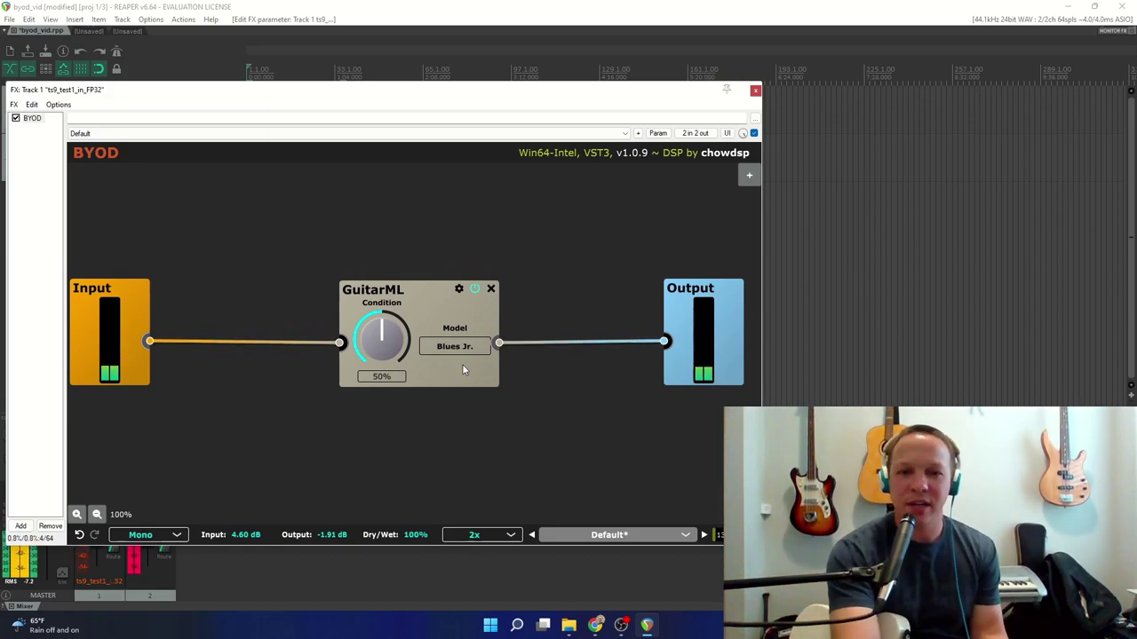
# - Keep GuitarML on Blues Jr. with Condition at 51%, cancelling a Custom model load
pyautogui.click(466, 347)
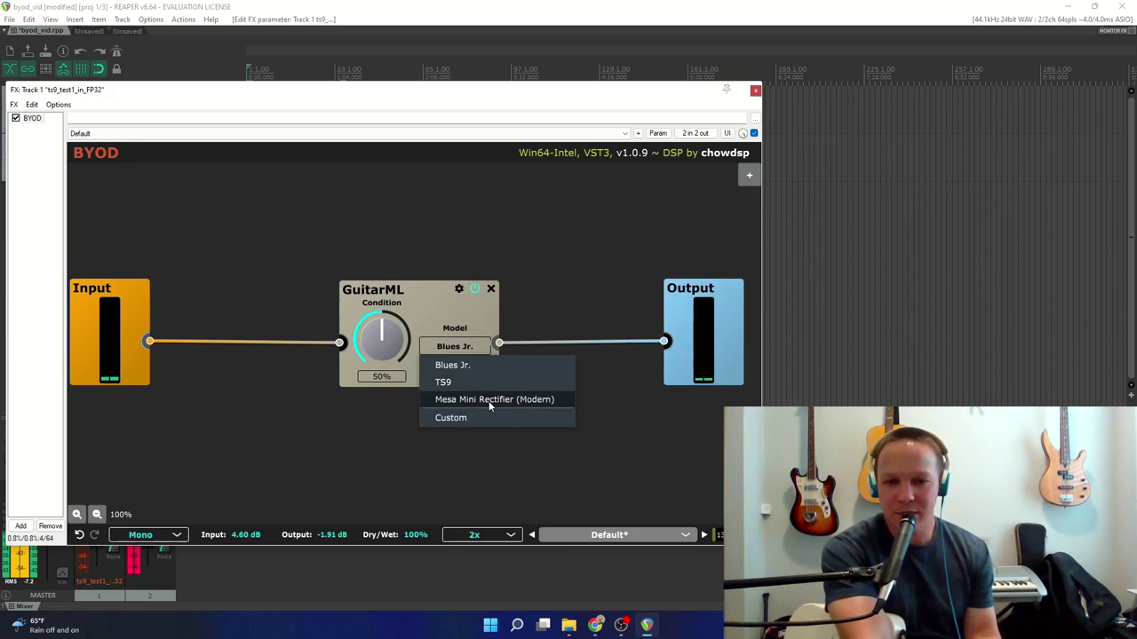
pyautogui.click(453, 368)
pyautogui.moveTo(391, 351)
pyautogui.mouseDown()
pyautogui.moveTo(399, 249)
pyautogui.moveTo(380, 337)
pyautogui.mouseUp()
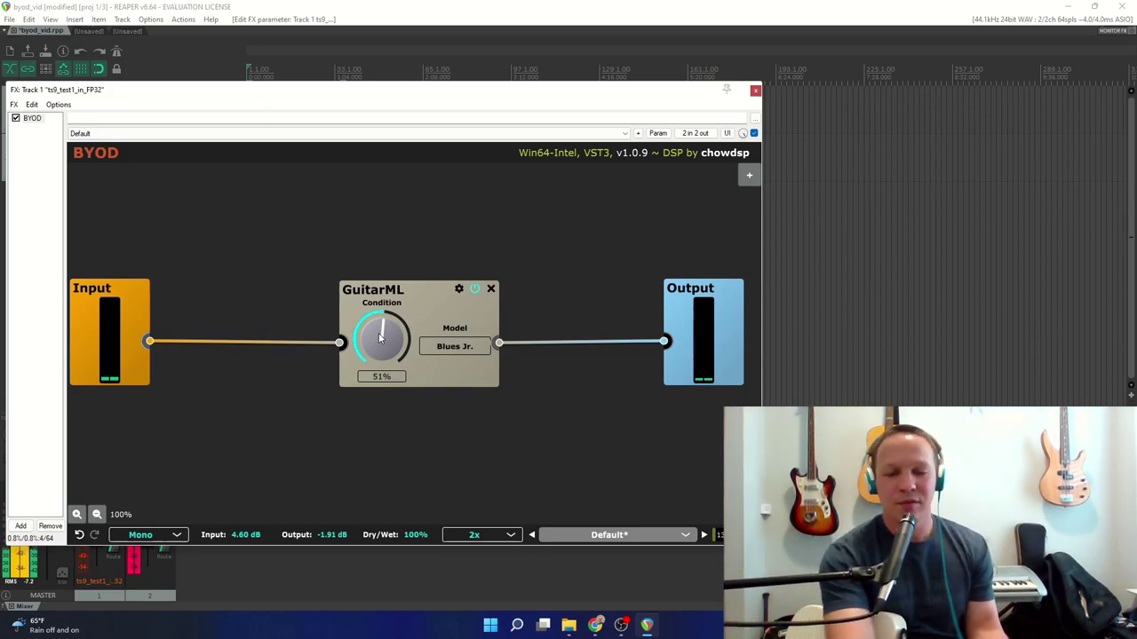
pyautogui.click(454, 346)
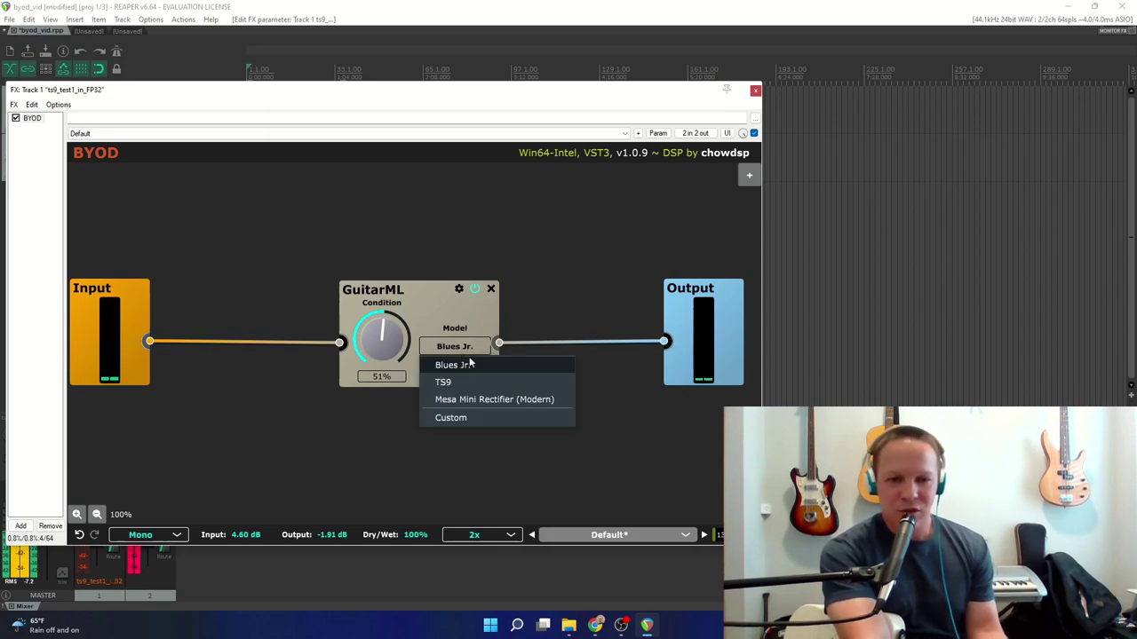
pyautogui.click(461, 419)
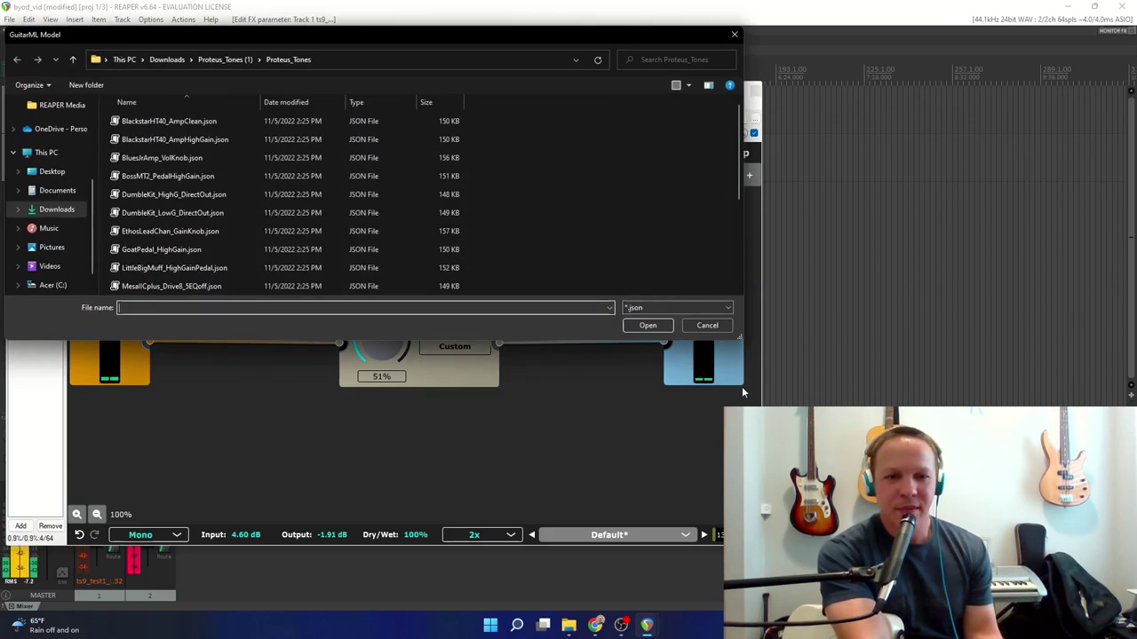
pyautogui.click(707, 325)
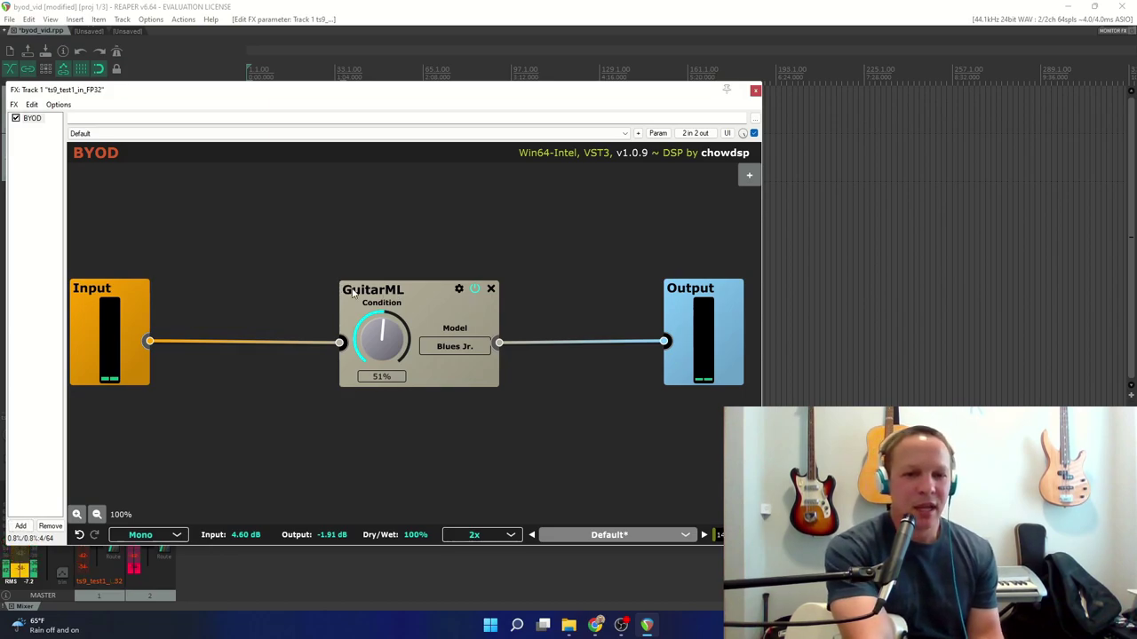
# - Open the GuitarML Tone Library via the module's Download more models option
pyautogui.moveTo(347, 289); pyautogui.dragTo(327, 291)
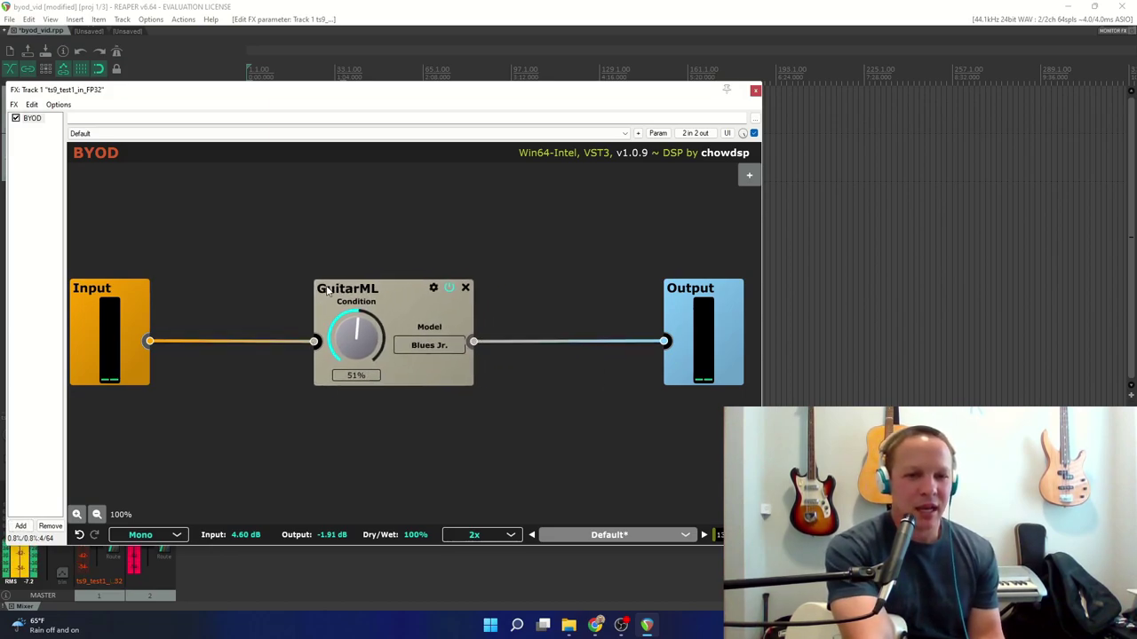
pyautogui.click(434, 293)
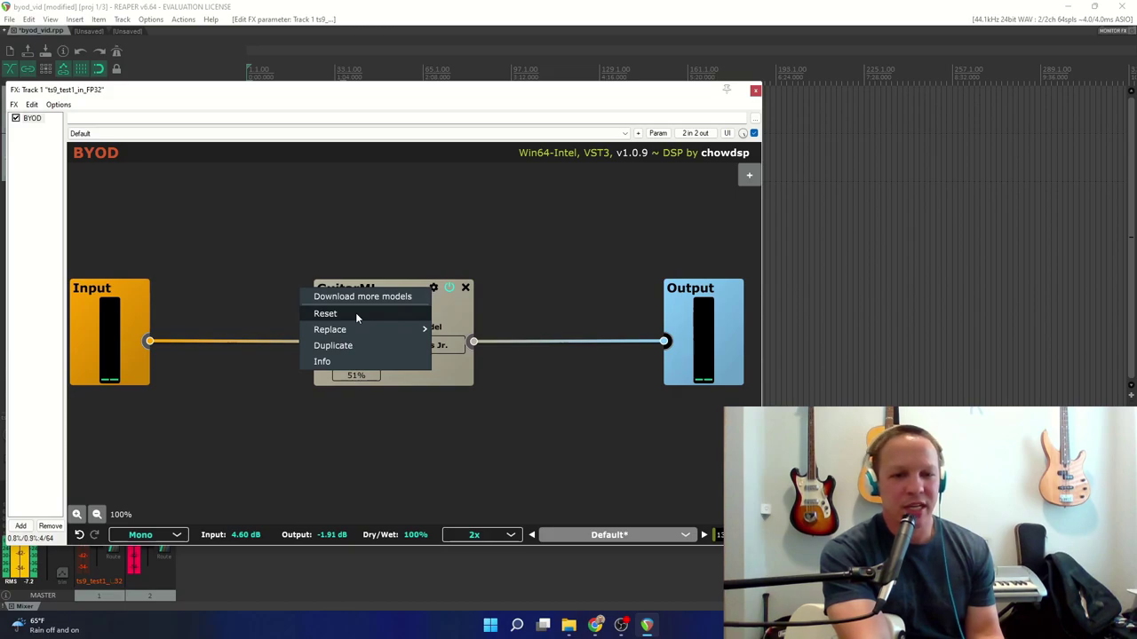
pyautogui.click(434, 290)
pyautogui.click(433, 291)
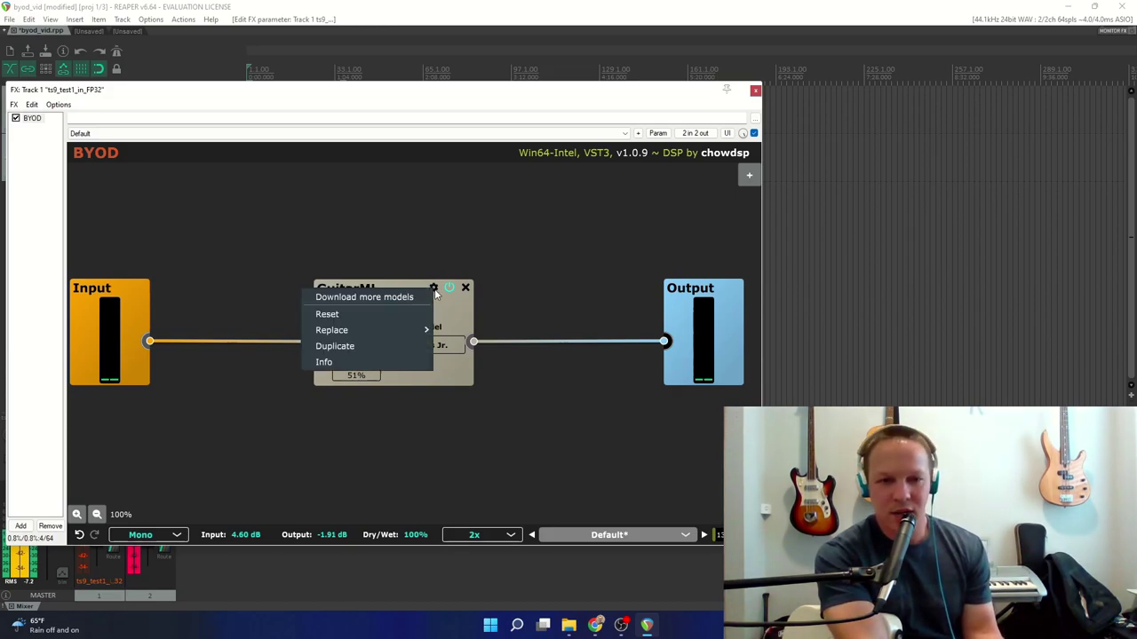
pyautogui.click(358, 298)
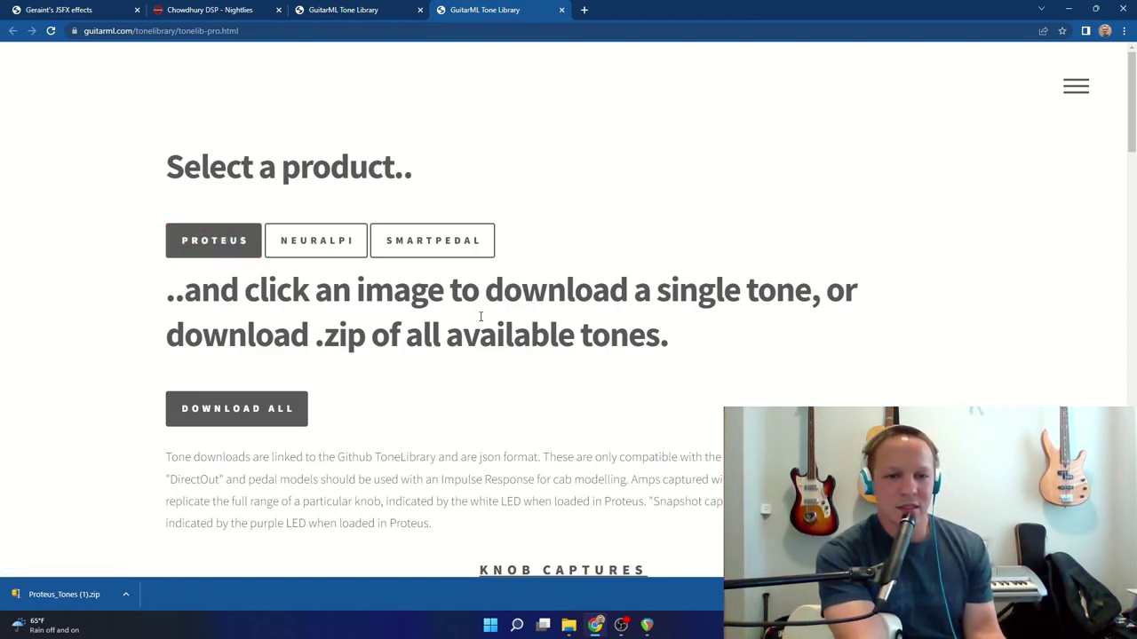
# - Scroll the Tone Library down to Snapshot Captures such as BlackstarHT40 Clean and Gain
pyautogui.scroll(-4, 542, 326)
pyautogui.scroll(-3, 728, 343)
pyautogui.scroll(7, 888, 325)
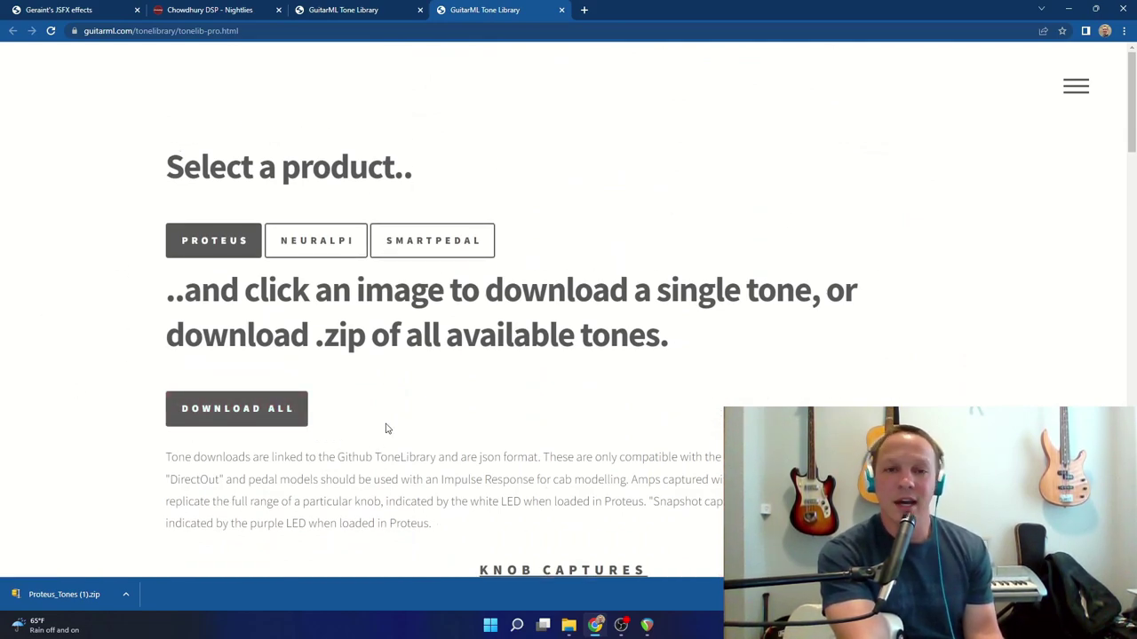
pyautogui.scroll(-10, 583, 376)
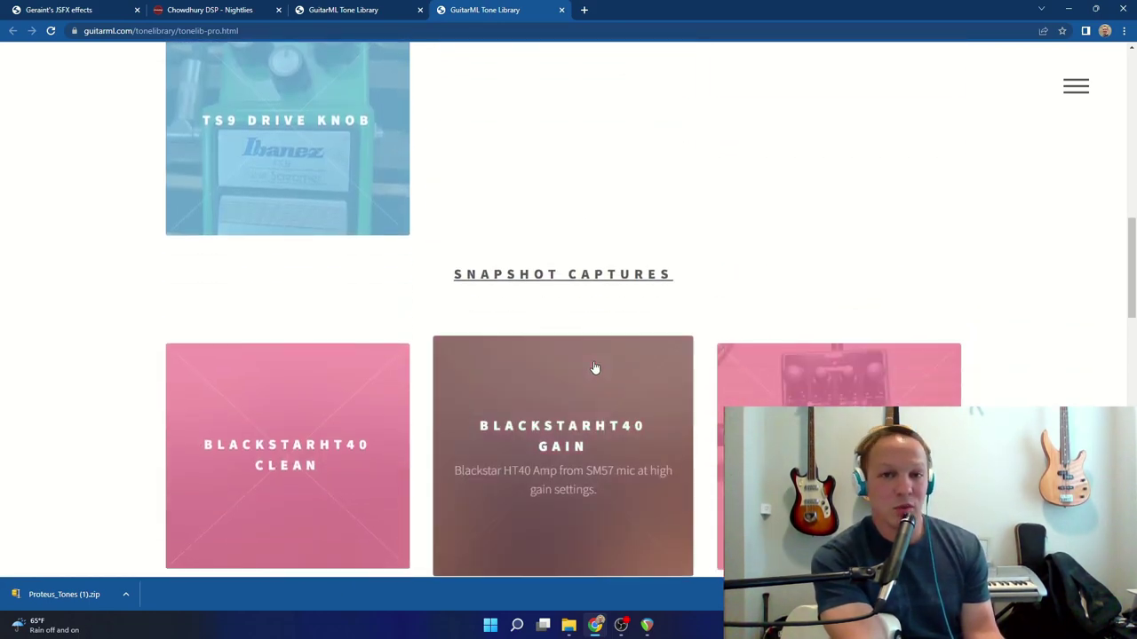
# - Load BlackstarHT40_AmpHighGain.json as GuitarML's Custom model, then reposition the module
pyautogui.click(1072, 10)
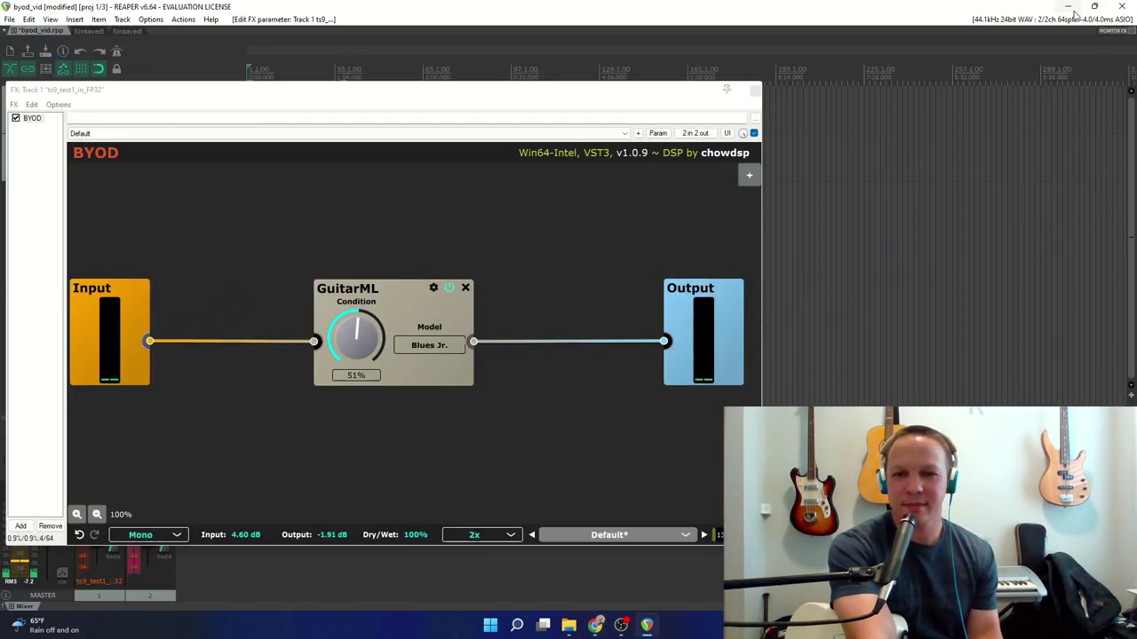
pyautogui.moveTo(350, 294)
pyautogui.mouseDown()
pyautogui.moveTo(371, 271)
pyautogui.moveTo(356, 294)
pyautogui.mouseUp()
pyautogui.click(434, 345)
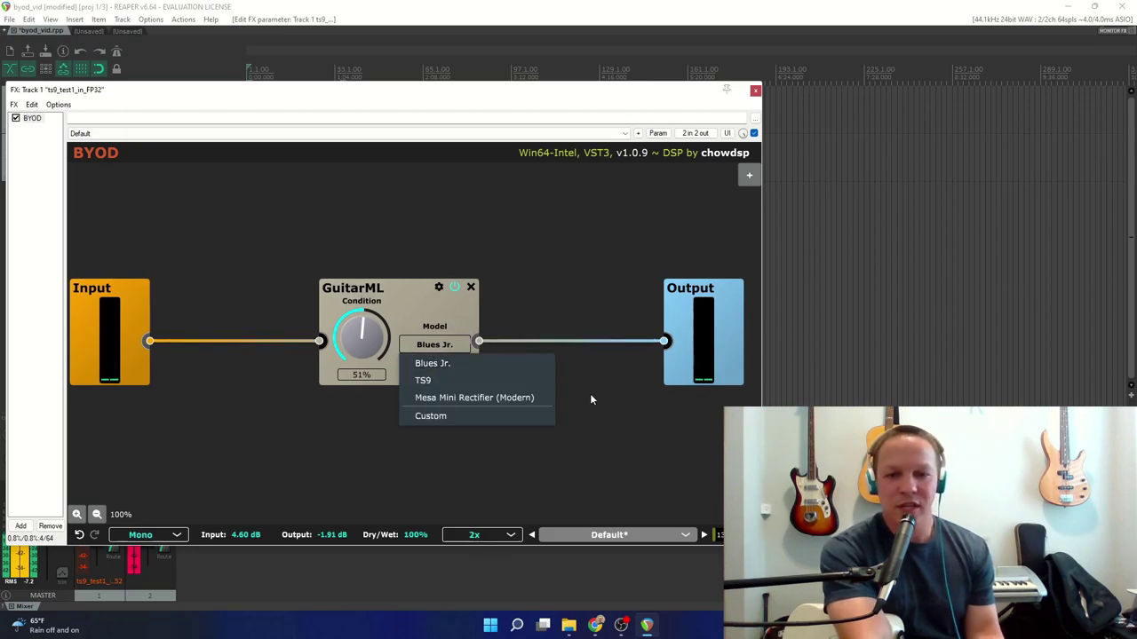
pyautogui.click(443, 417)
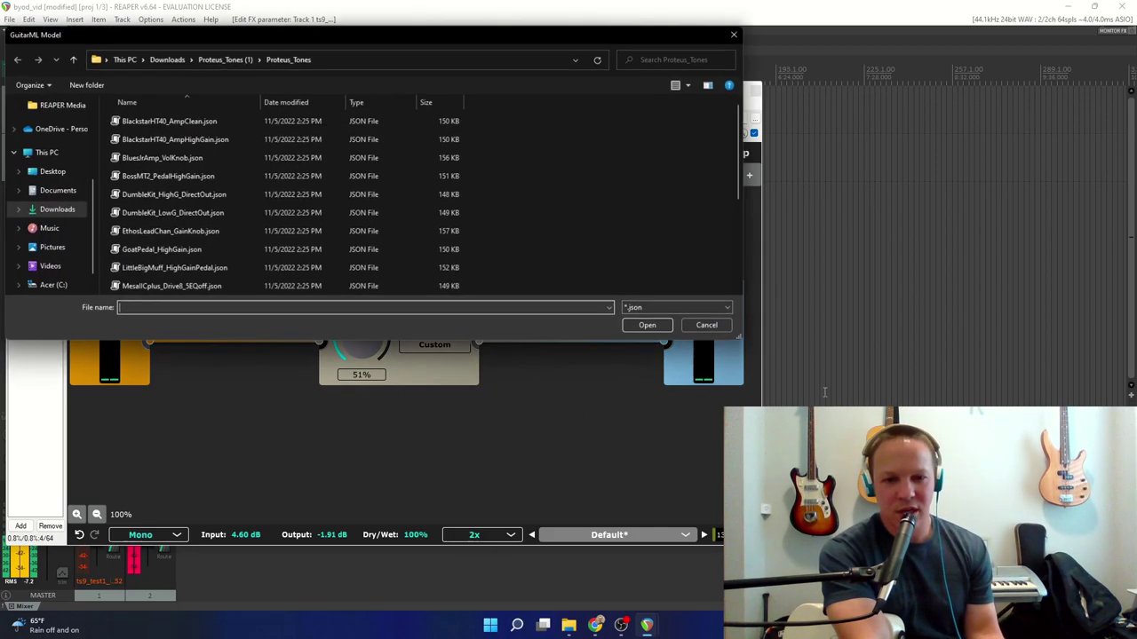
pyautogui.doubleClick(182, 142)
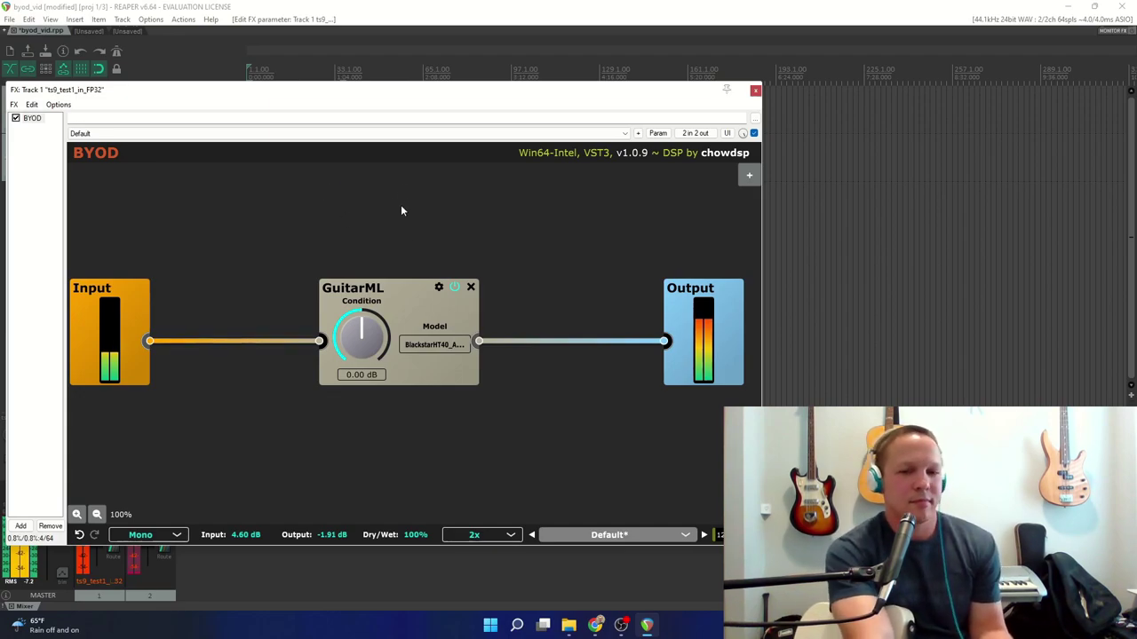
pyautogui.moveTo(395, 288); pyautogui.dragTo(278, 263)
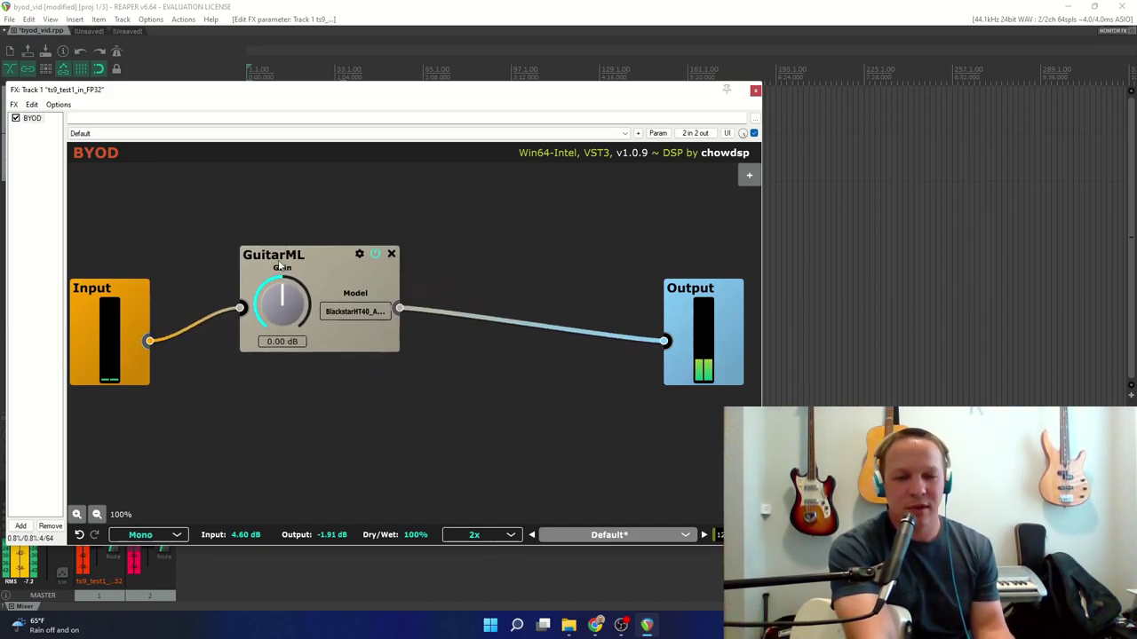
# - Set GuitarML's model to TS9, cancelling a Custom file load to keep it
pyautogui.click(352, 314)
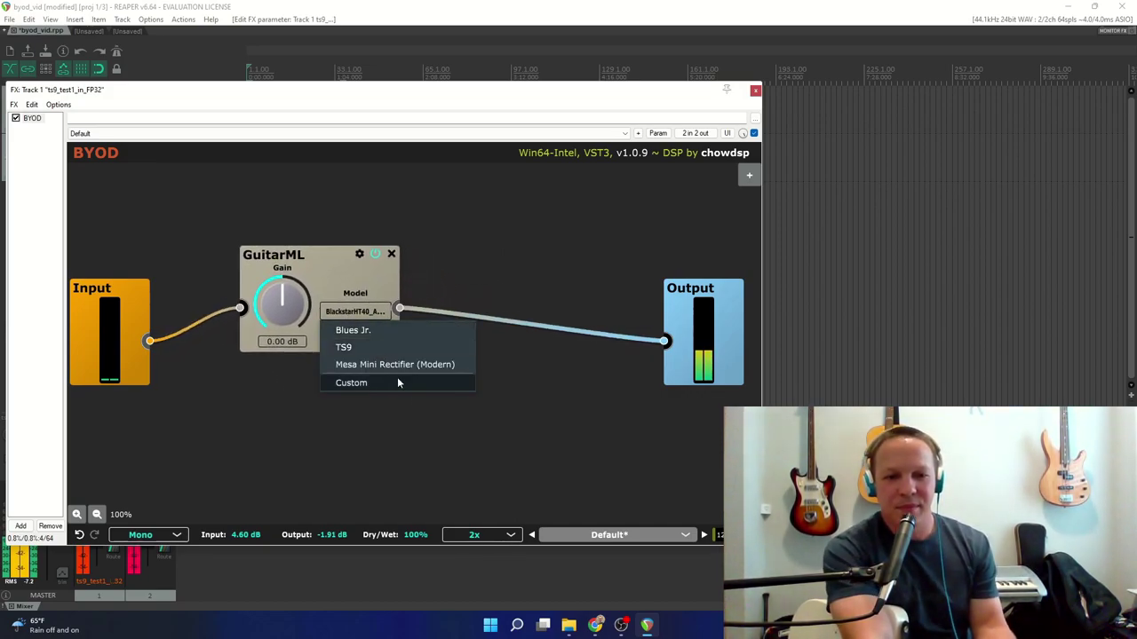
pyautogui.click(364, 346)
pyautogui.click(354, 312)
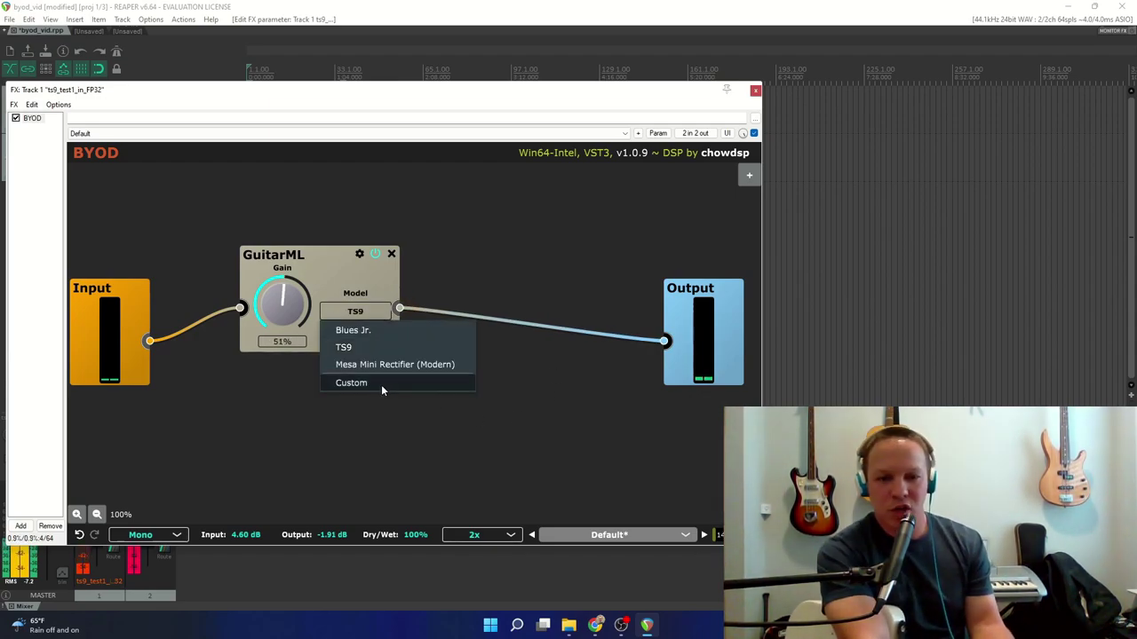
pyautogui.click(379, 383)
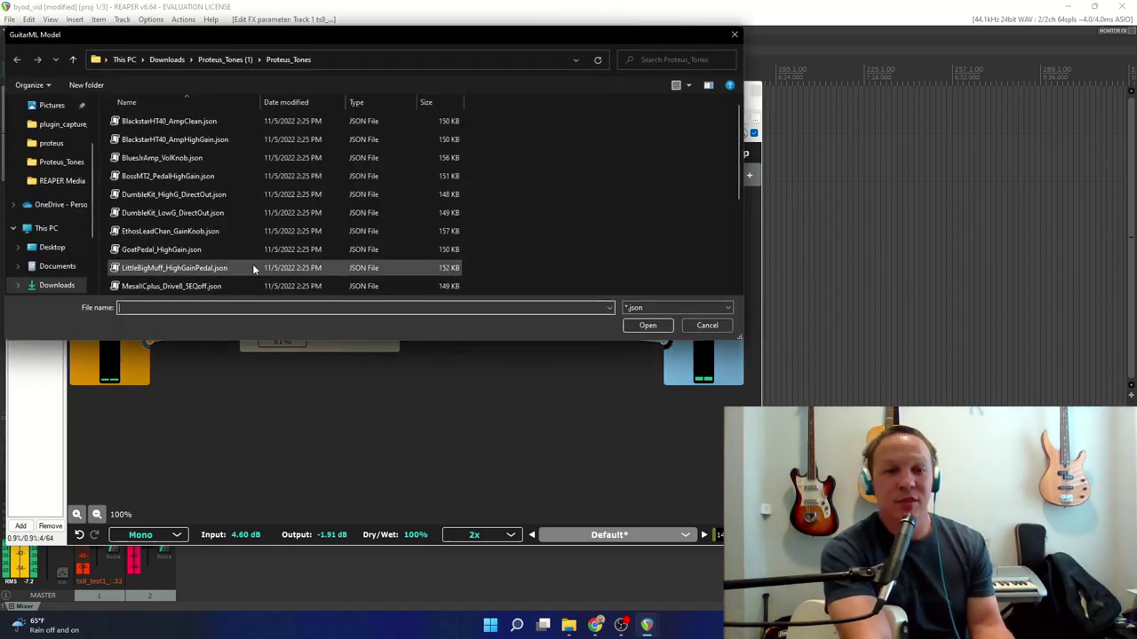
pyautogui.click(707, 325)
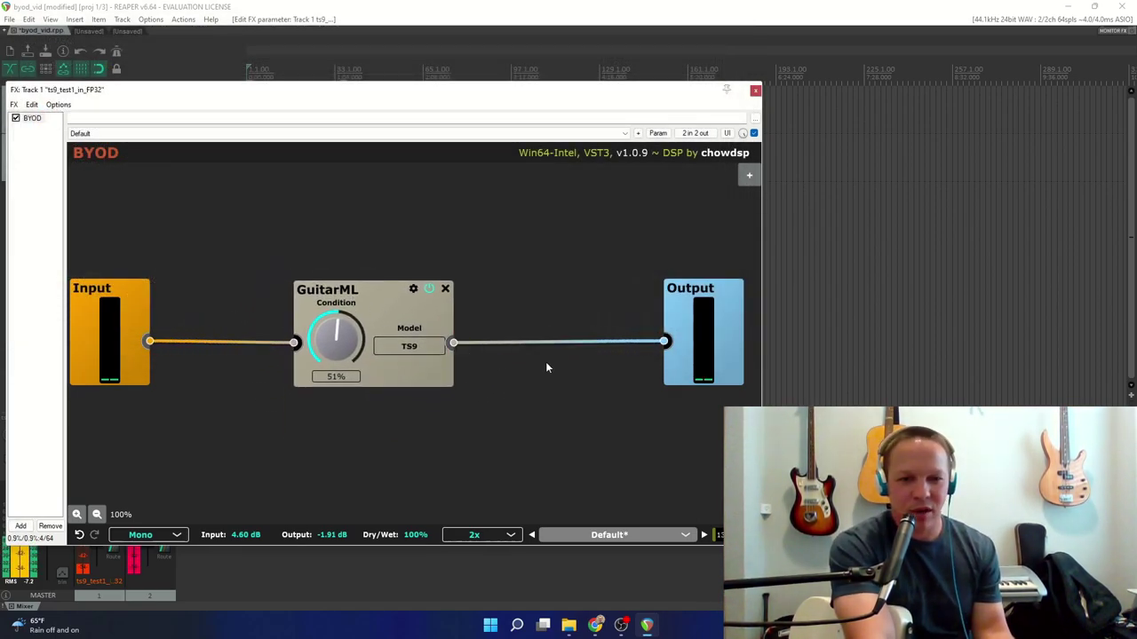
# - Add an Amp IRs module and wire GuitarML through it to Output
pyautogui.rightClick(510, 282)
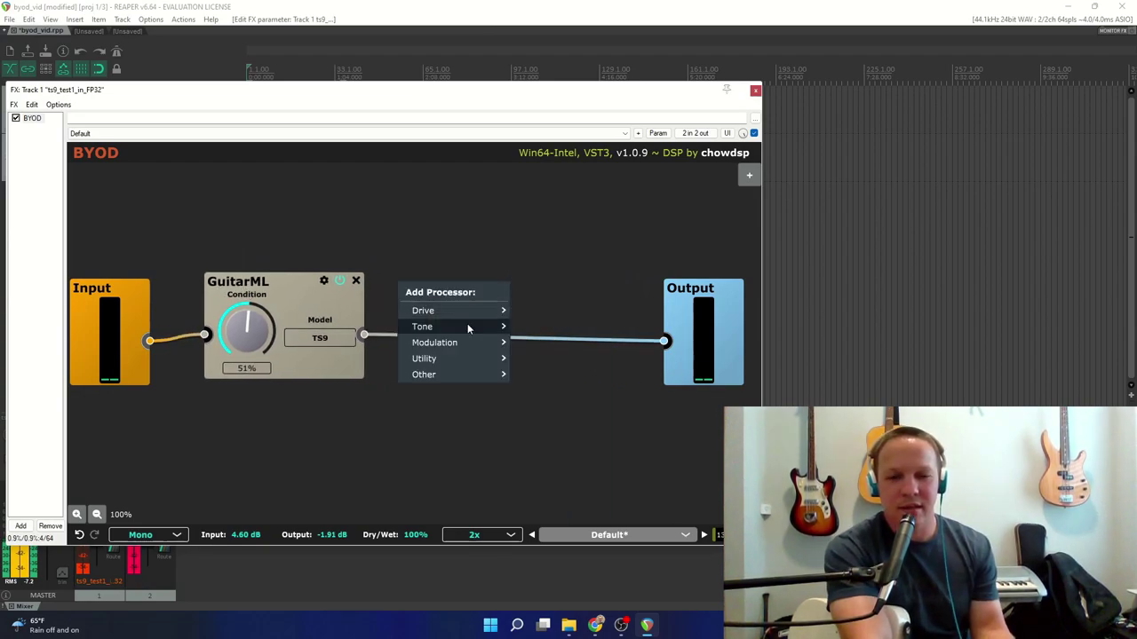
pyautogui.moveTo(467, 325)
pyautogui.click(542, 327)
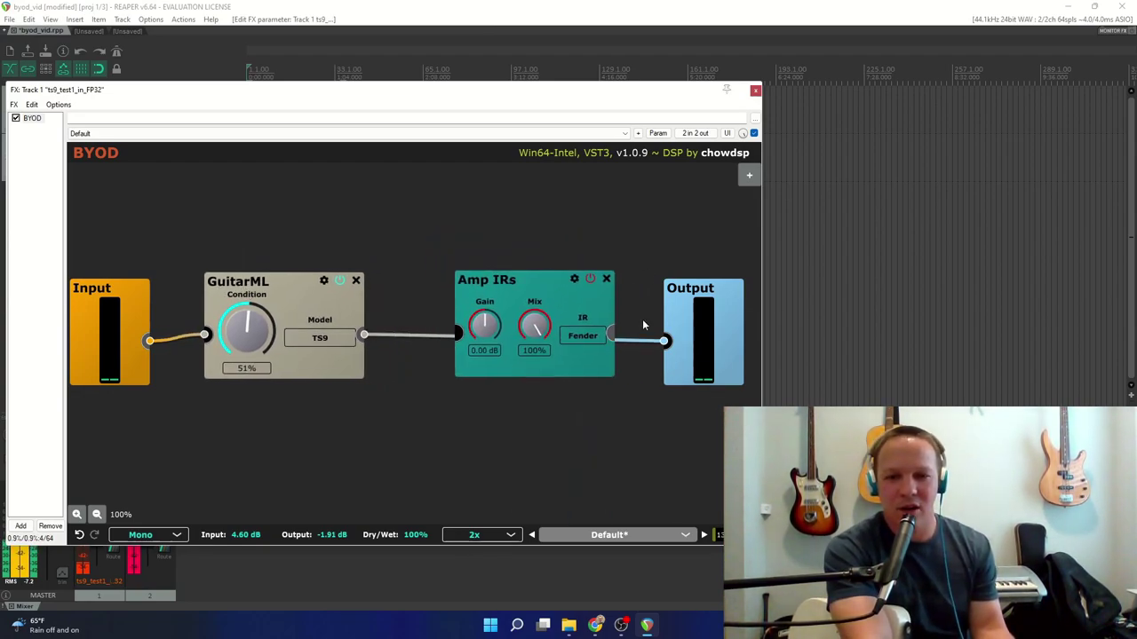
pyautogui.moveTo(663, 341); pyautogui.dragTo(456, 332)
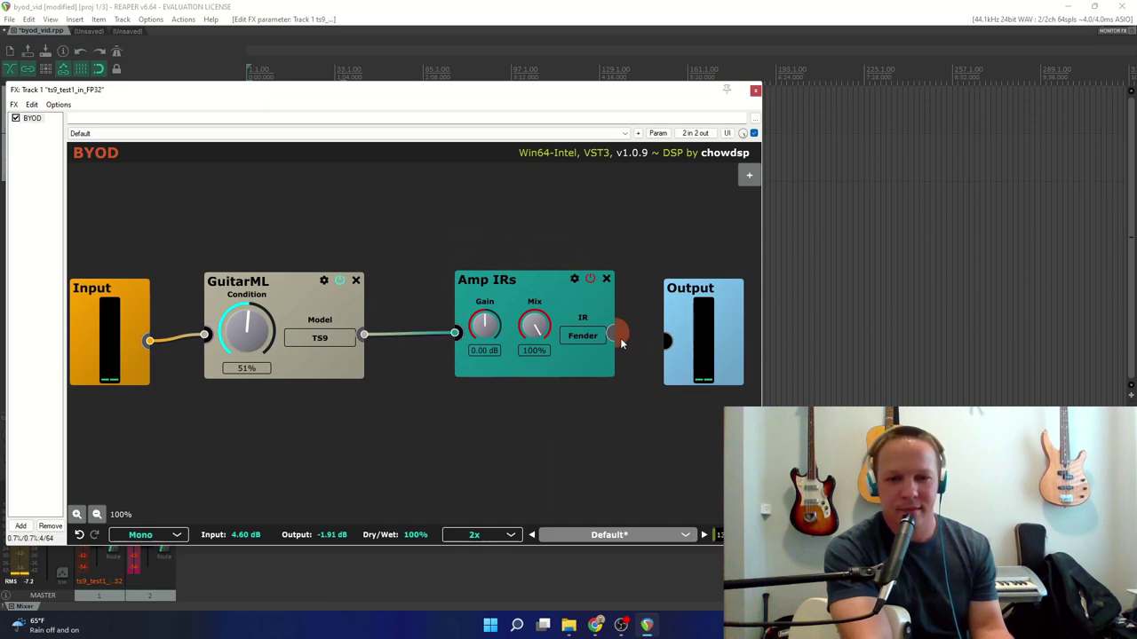
pyautogui.moveTo(613, 333); pyautogui.dragTo(664, 340)
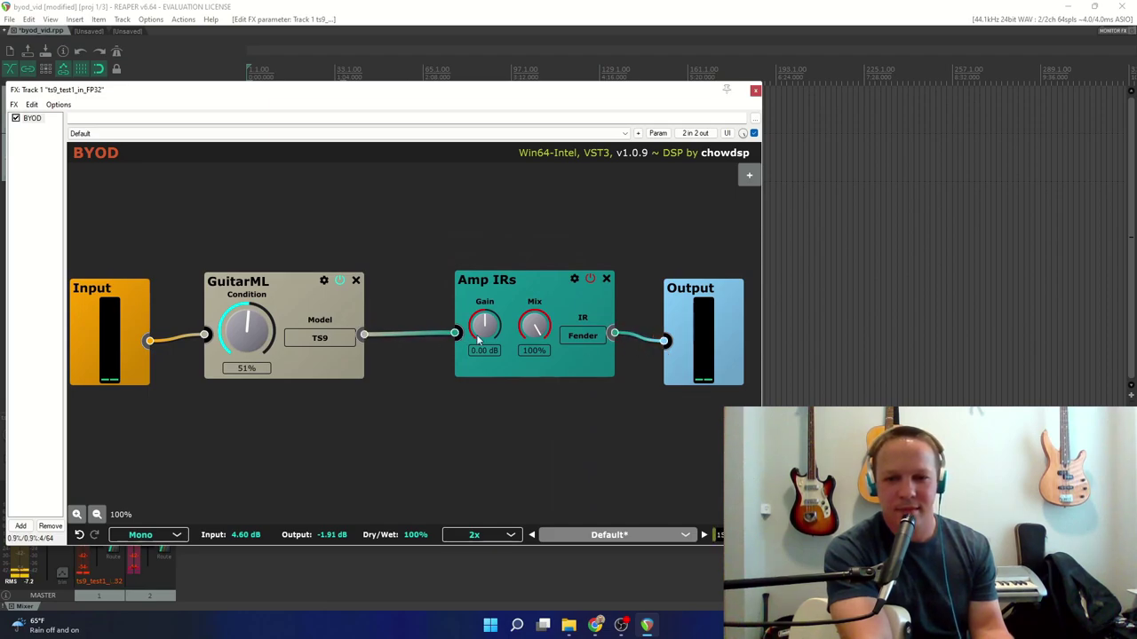
pyautogui.click(587, 339)
pyautogui.click(511, 292)
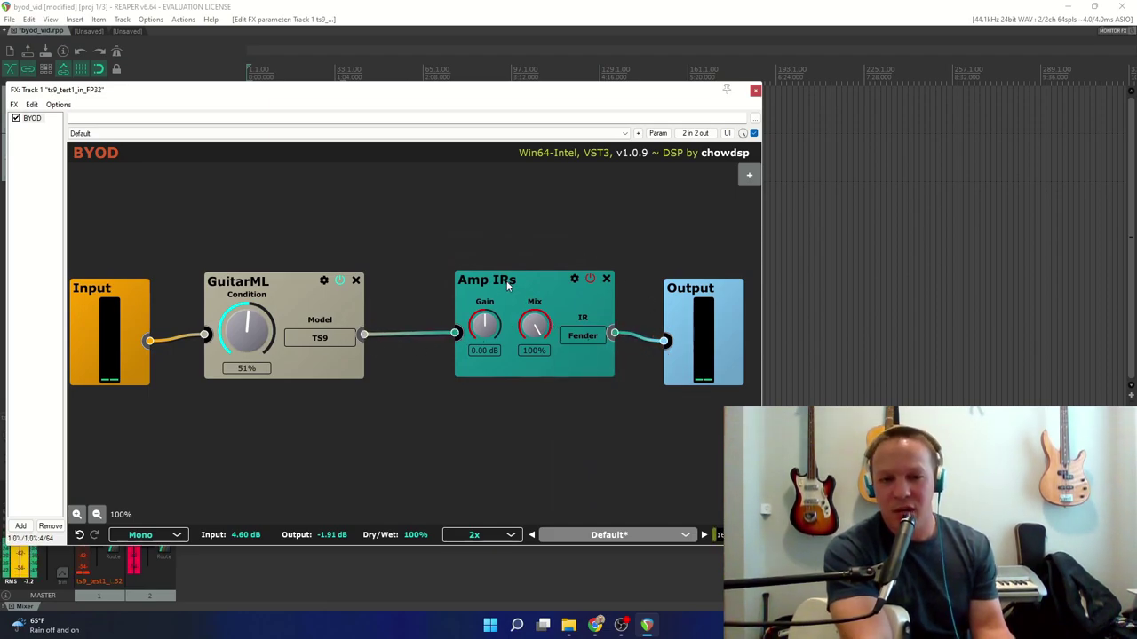
pyautogui.moveTo(506, 281); pyautogui.dragTo(493, 285)
# - Set GuitarML to Blues Jr. and raise Condition from 51% to 88%
pyautogui.click(320, 339)
pyautogui.click(322, 358)
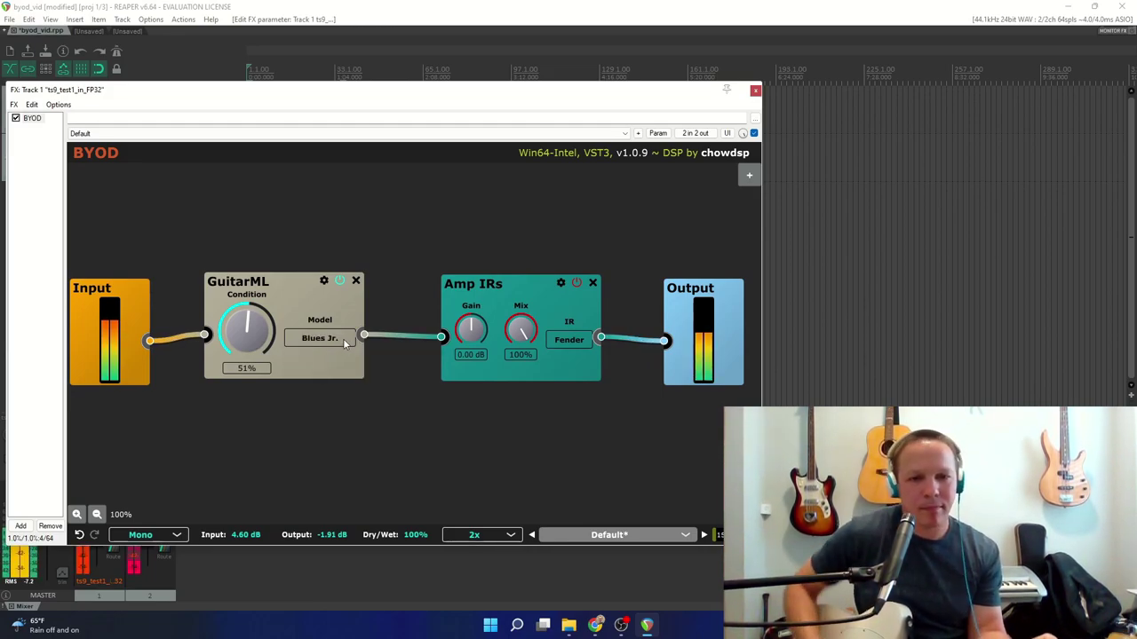
pyautogui.moveTo(246, 329); pyautogui.dragTo(249, 264)
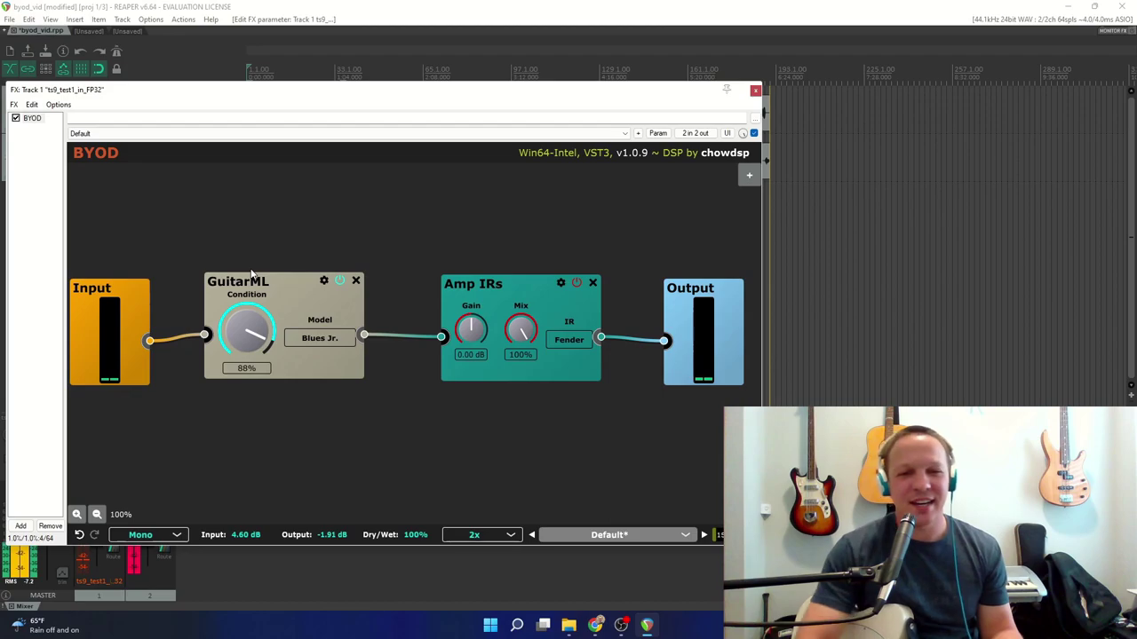
pyautogui.moveTo(262, 285); pyautogui.dragTo(284, 288)
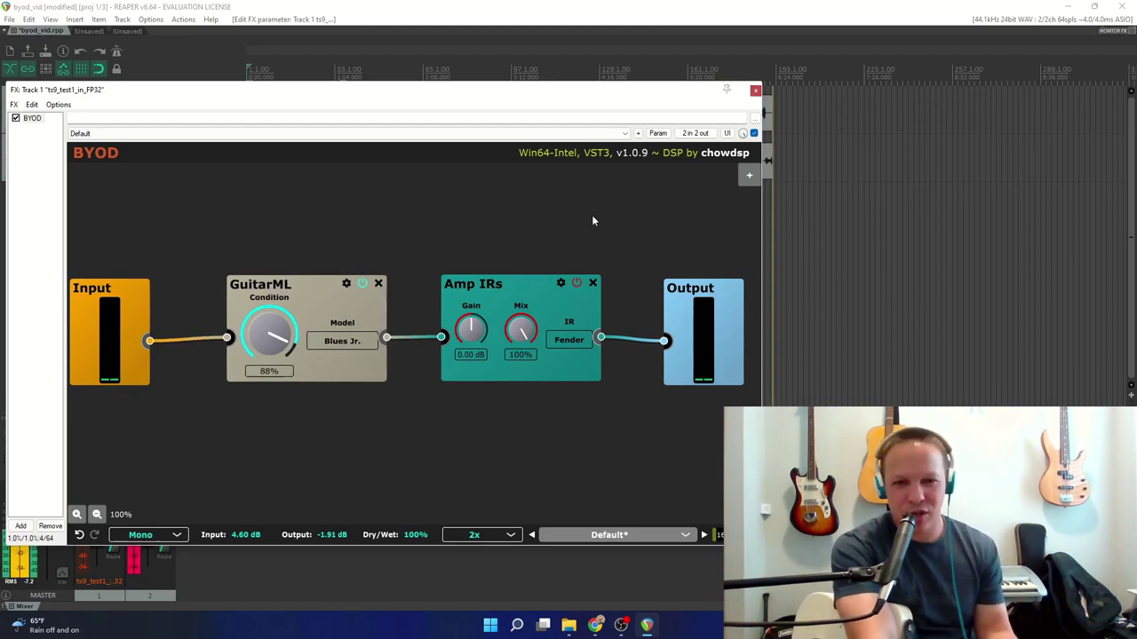
# - Check the 2x oversampling and Mono channel menus unchanged, then open the preset menu
pyautogui.moveTo(548, 88); pyautogui.dragTo(551, 78)
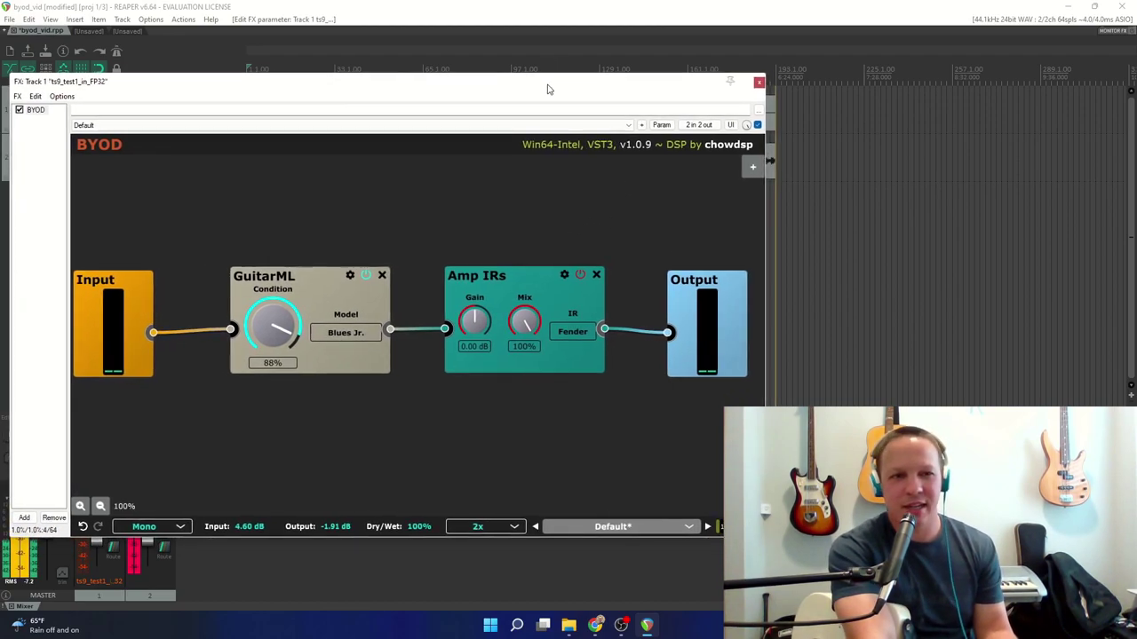
pyautogui.click(473, 527)
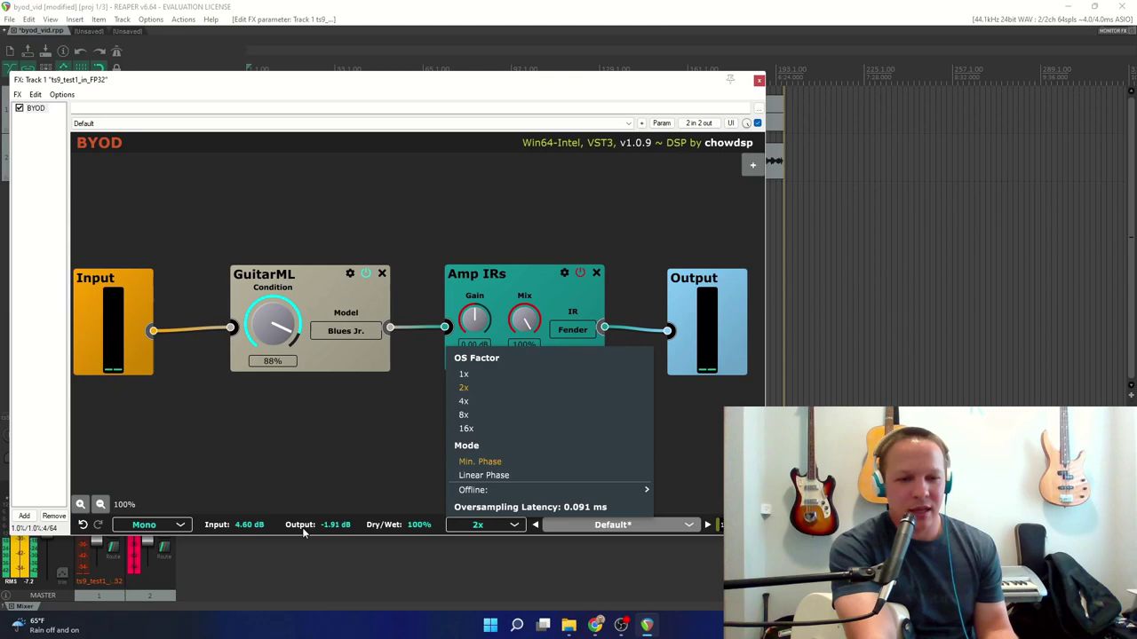
pyautogui.click(147, 527)
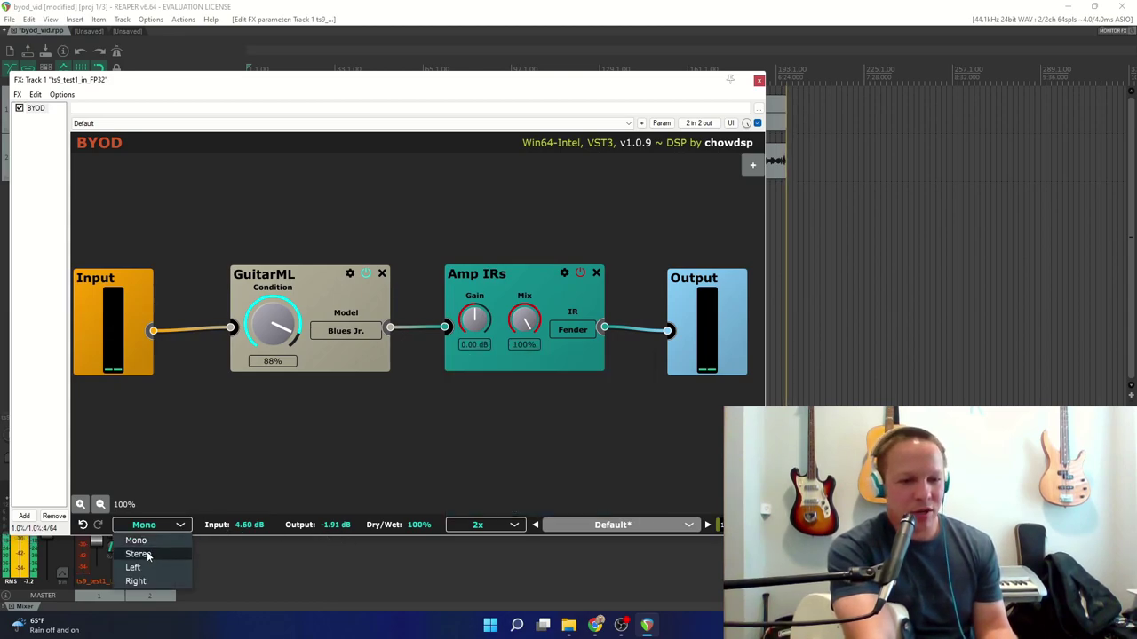
pyautogui.click(204, 500)
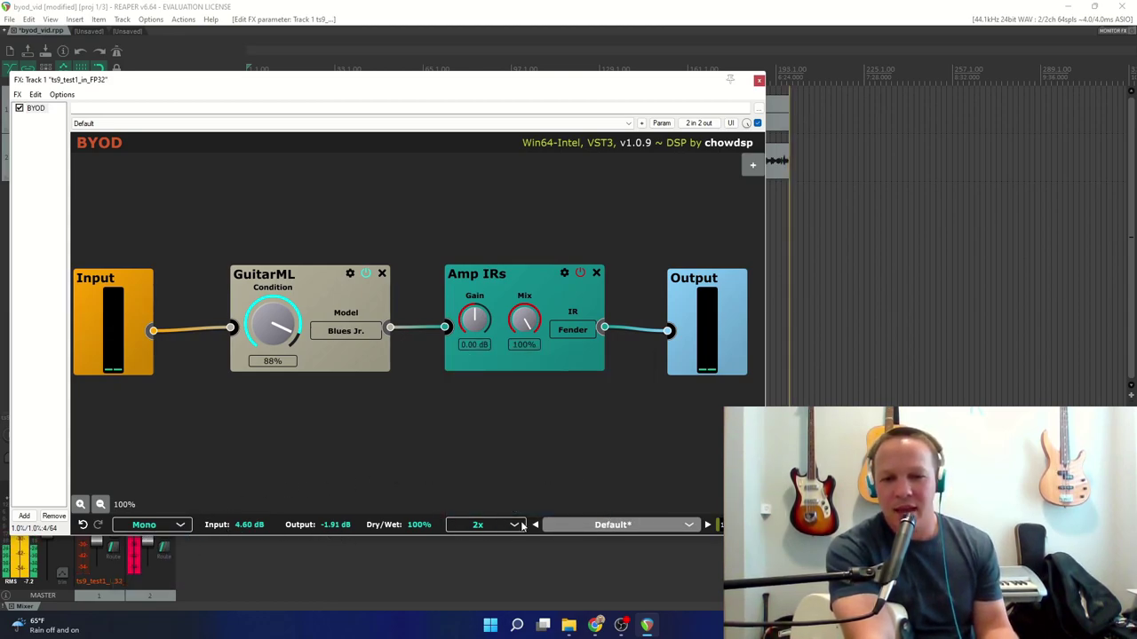
pyautogui.click(613, 524)
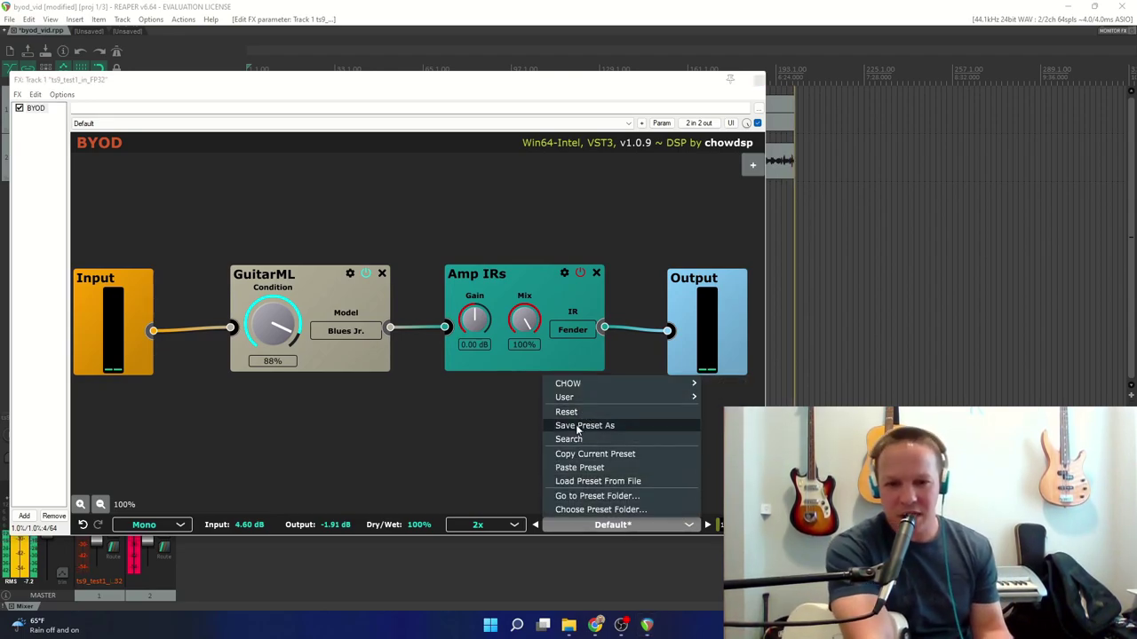
# - Load the CHOW > Players > Black Sabbath preset
pyautogui.click(408, 440)
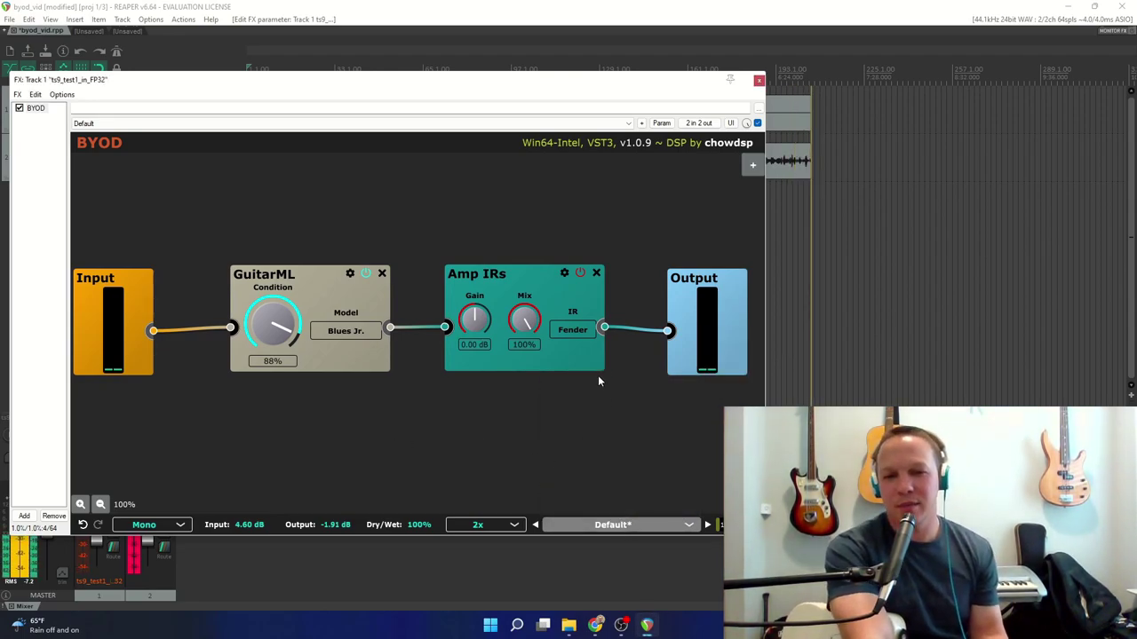
pyautogui.click(643, 526)
pyautogui.moveTo(584, 383)
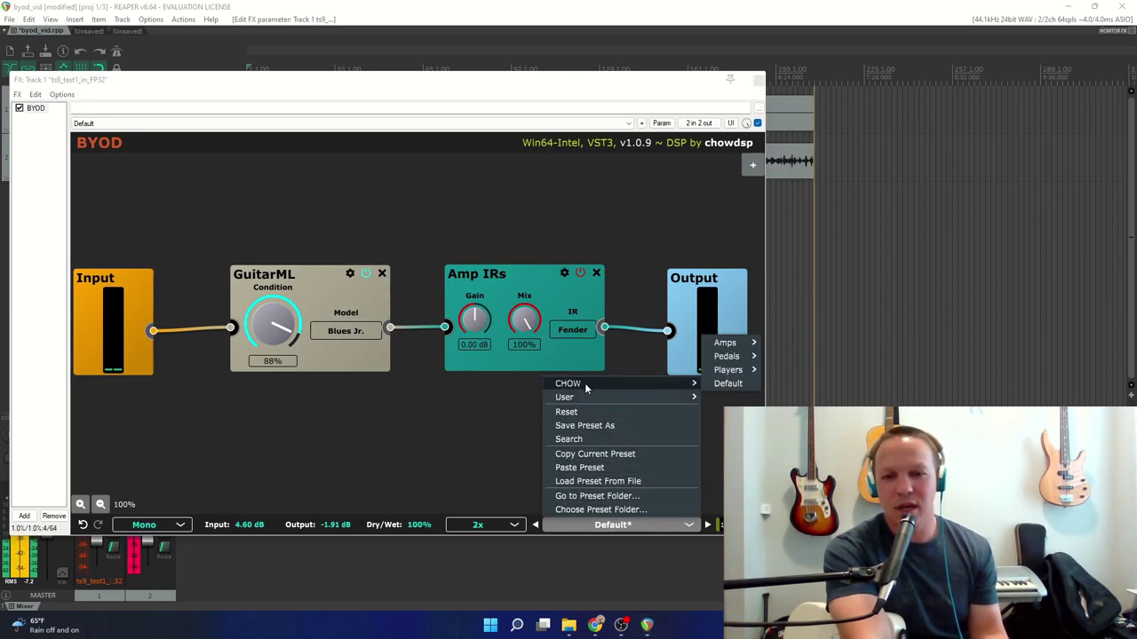
pyautogui.moveTo(733, 371)
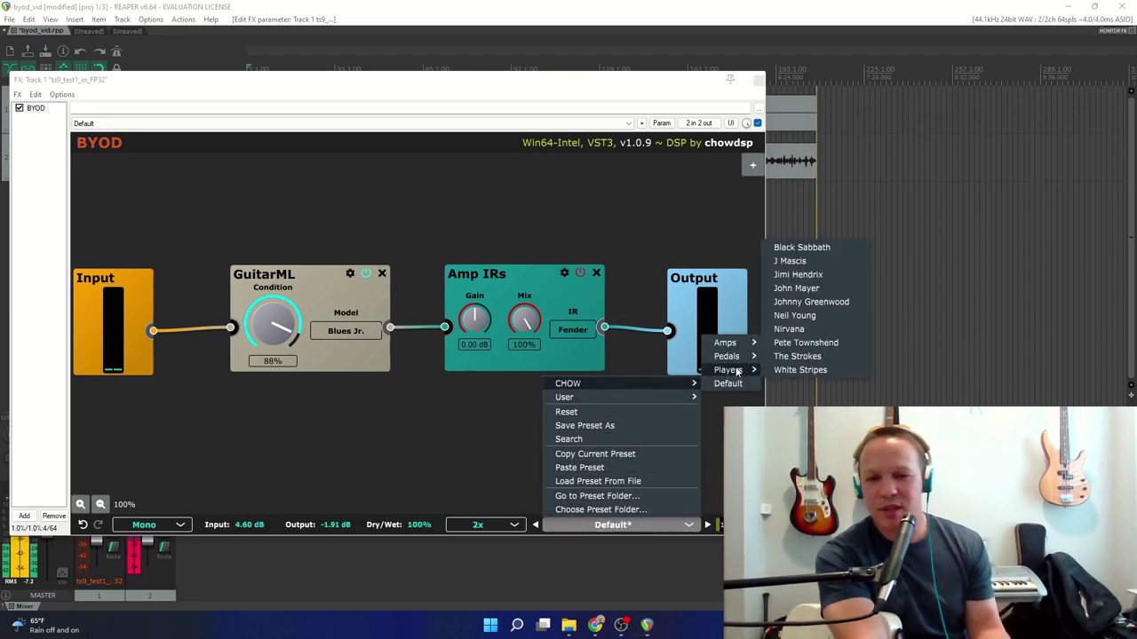
pyautogui.click(795, 249)
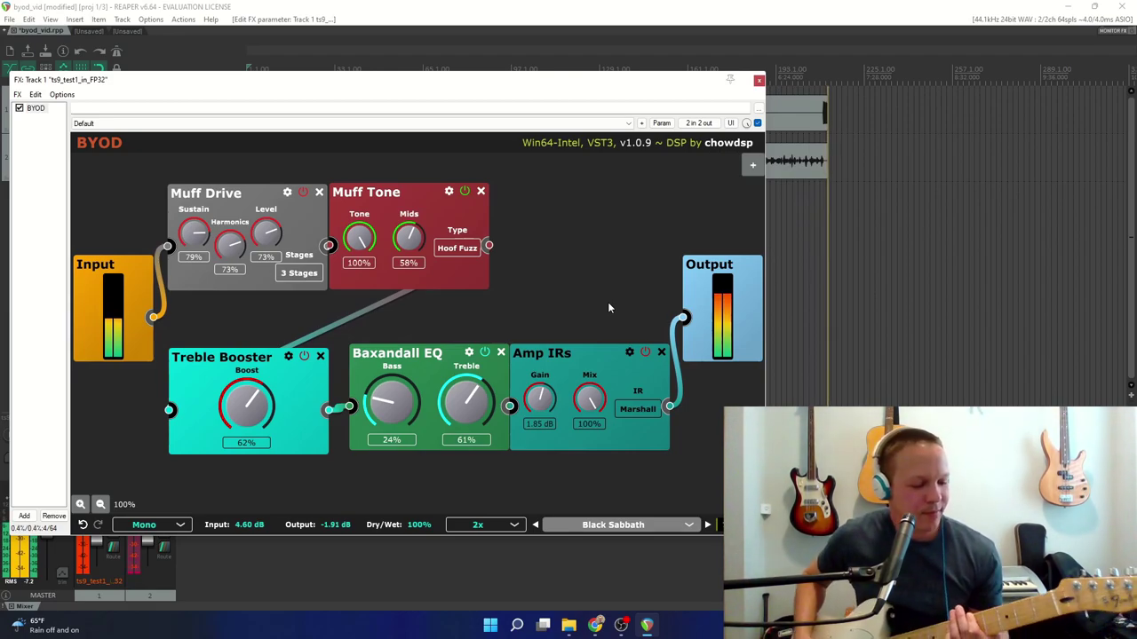
pyautogui.click(707, 524)
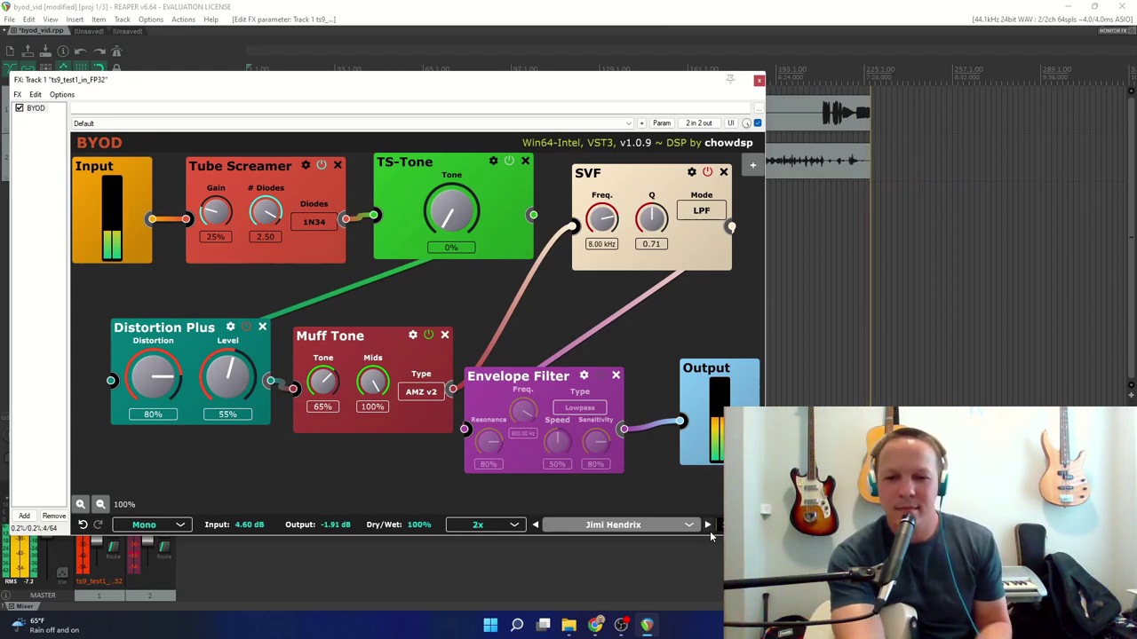
pyautogui.click(707, 528)
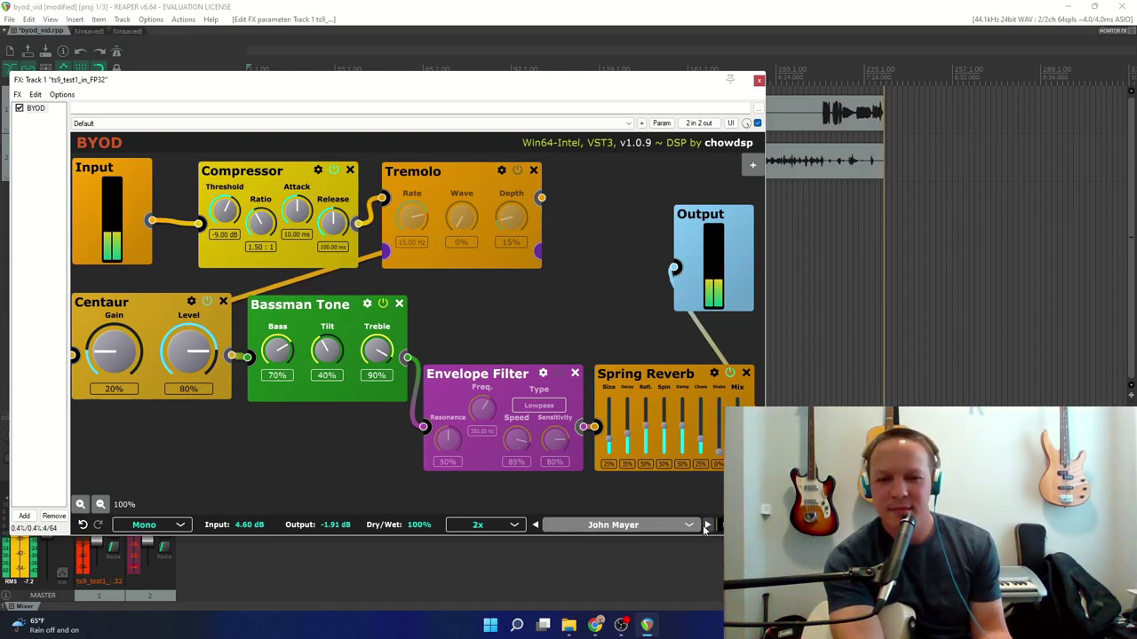
pyautogui.click(708, 526)
pyautogui.click(708, 527)
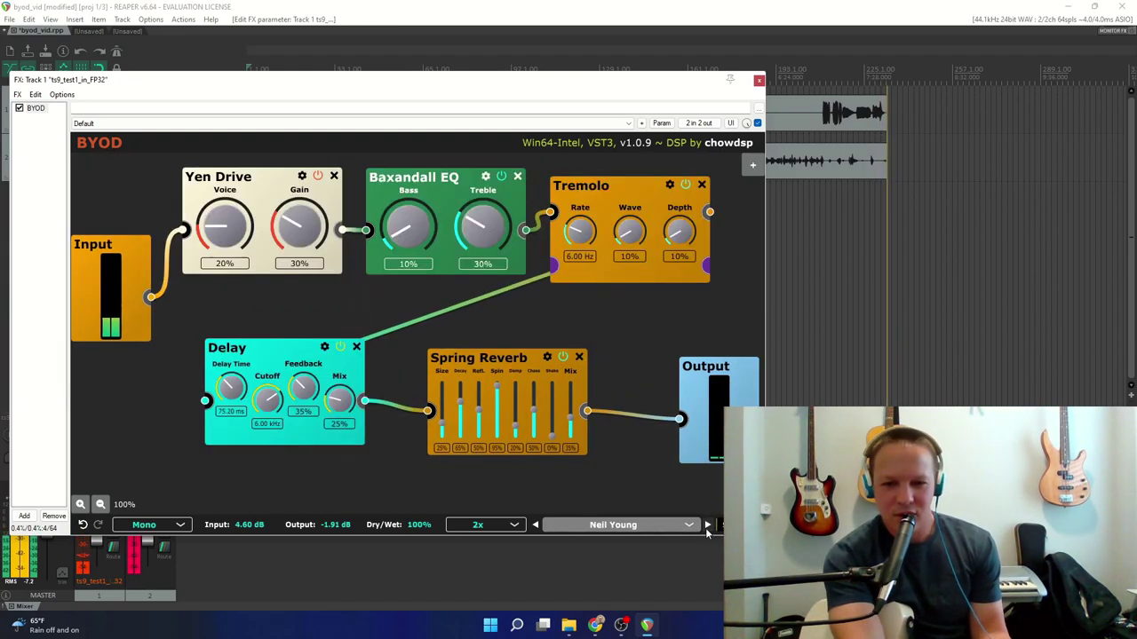
pyautogui.click(708, 526)
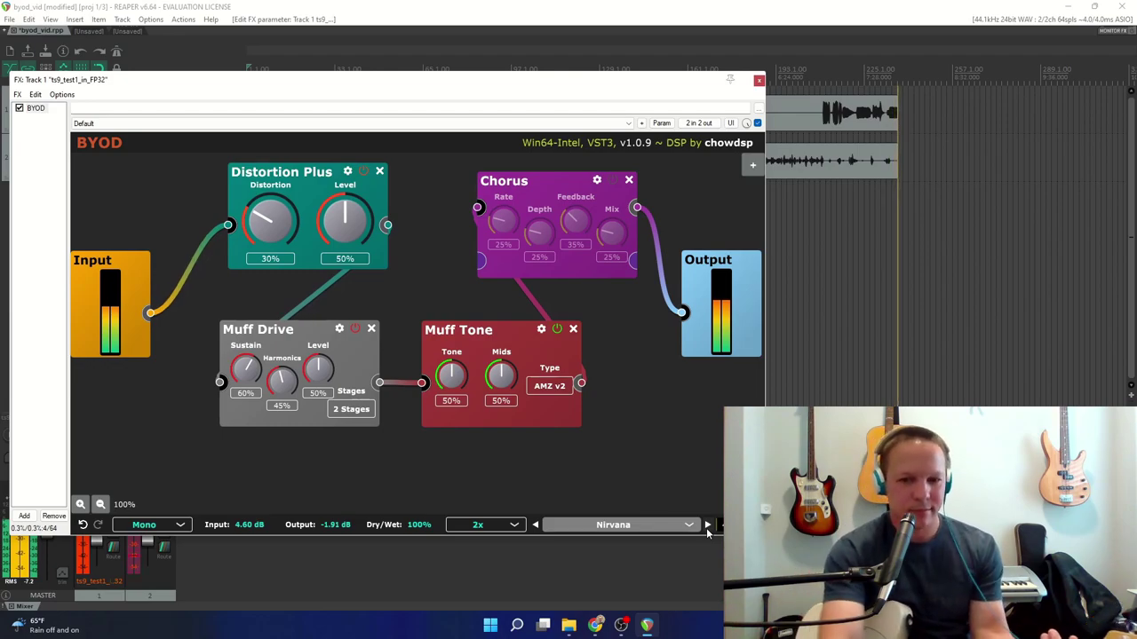
pyautogui.click(708, 526)
pyautogui.click(708, 526)
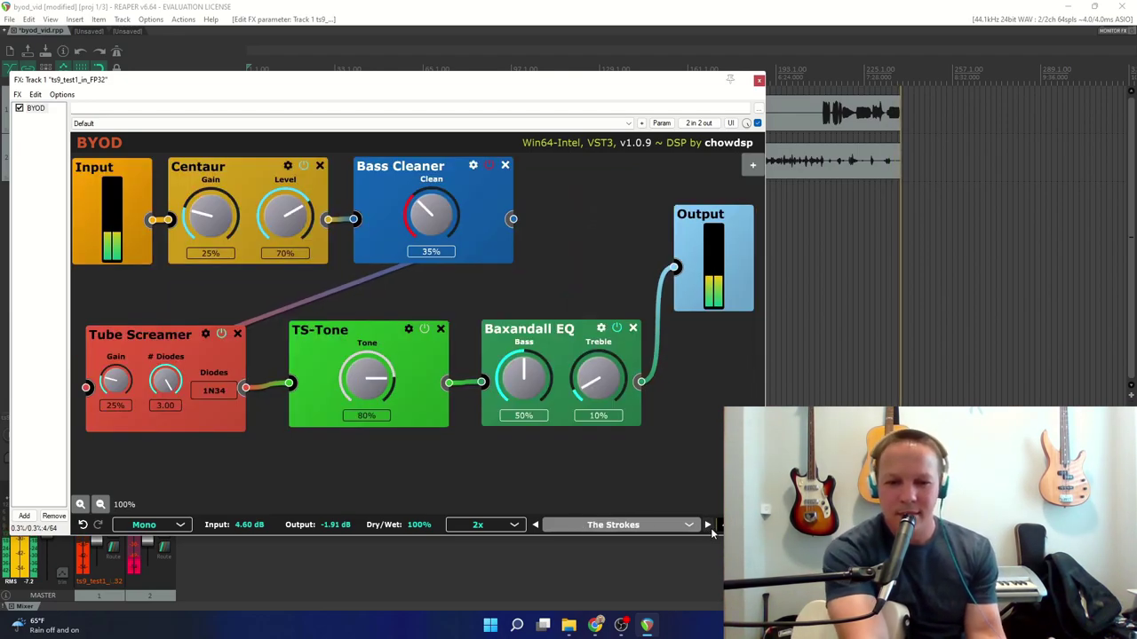
pyautogui.click(708, 526)
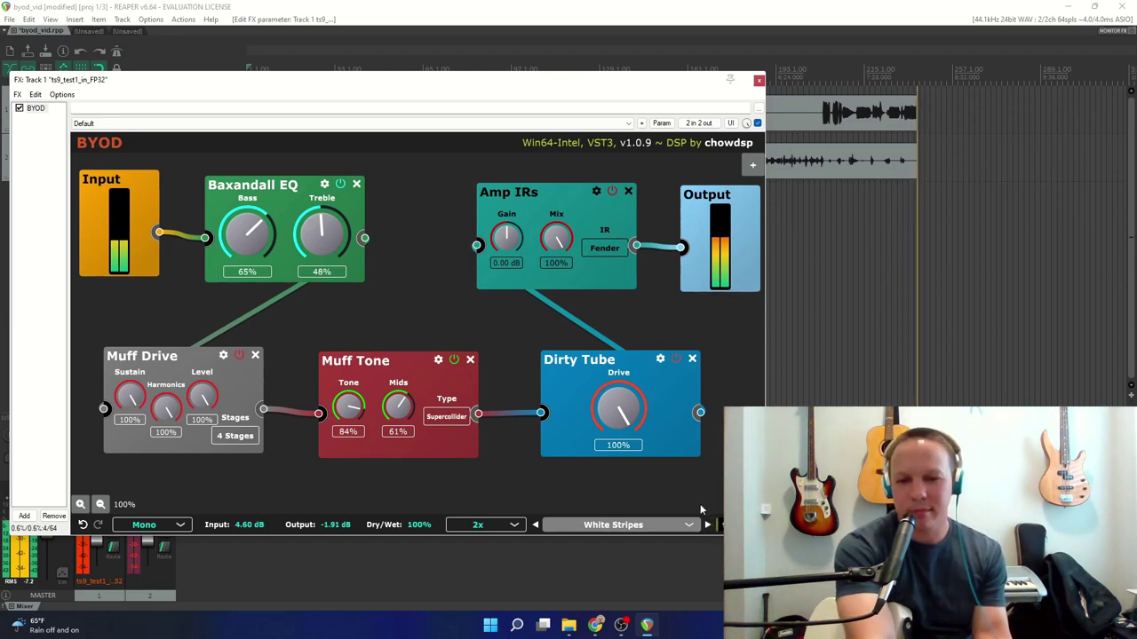
# - Load the MyPedalboard preset from the User > Mine preset folder
pyautogui.click(696, 525)
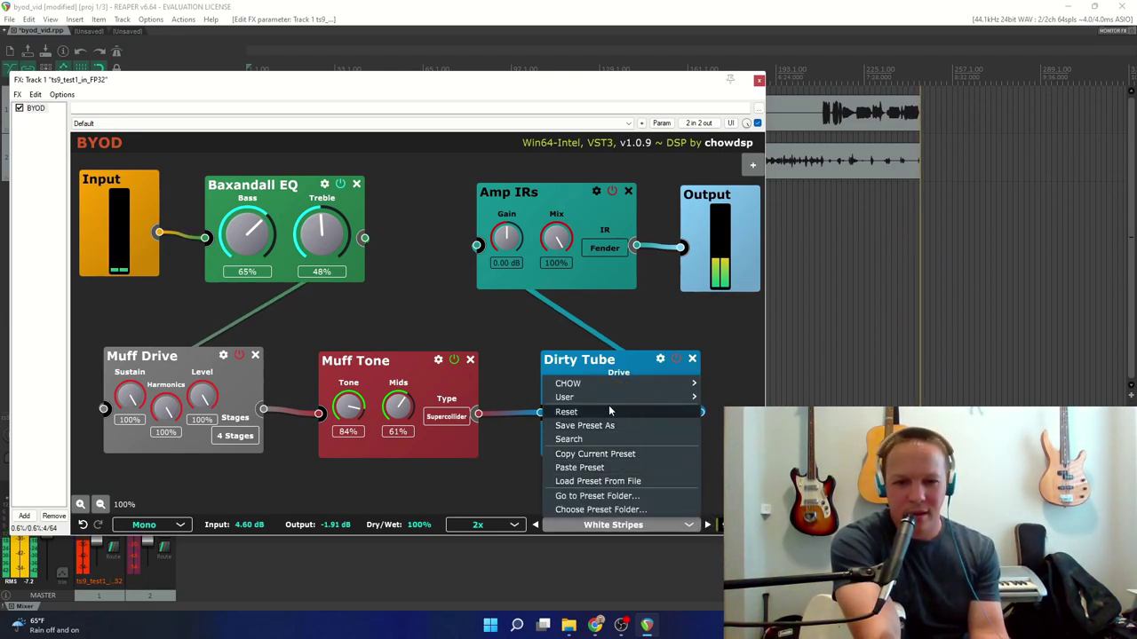
pyautogui.moveTo(575, 400)
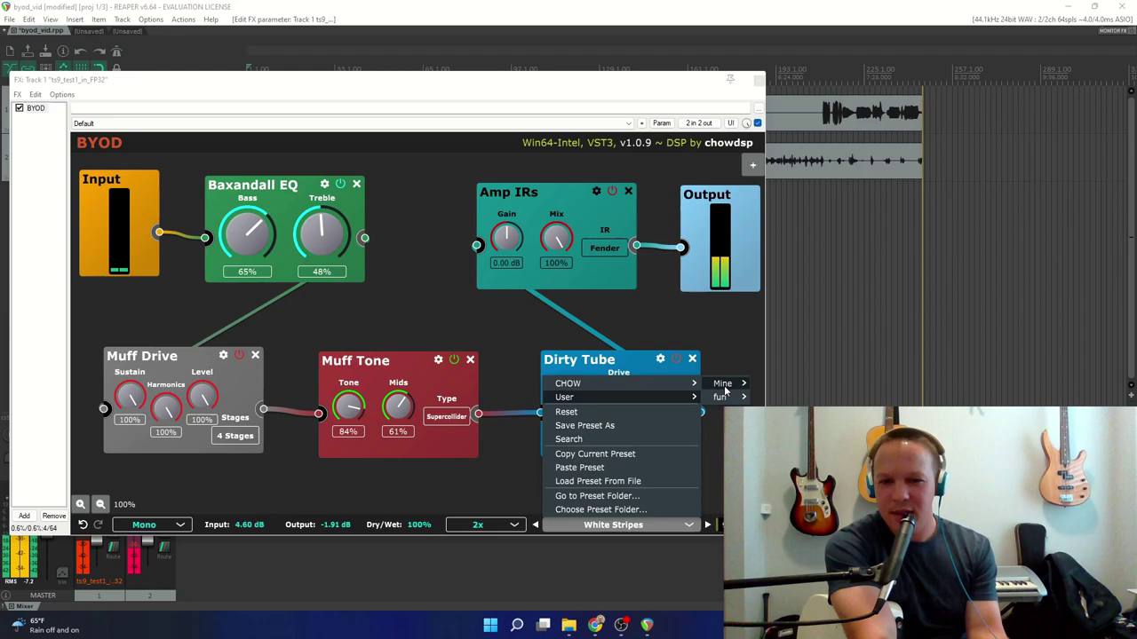
pyautogui.moveTo(723, 384)
pyautogui.click(780, 385)
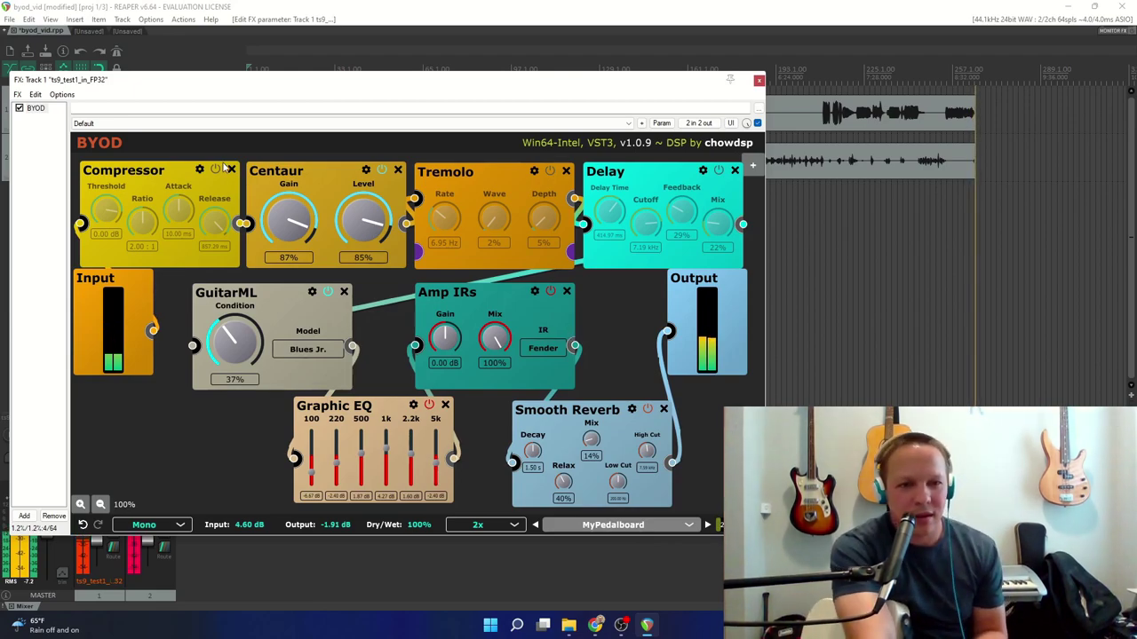
# - Power on the Compressor, Tremolo and Delay modules in MyPedalboard
pyautogui.click(215, 169)
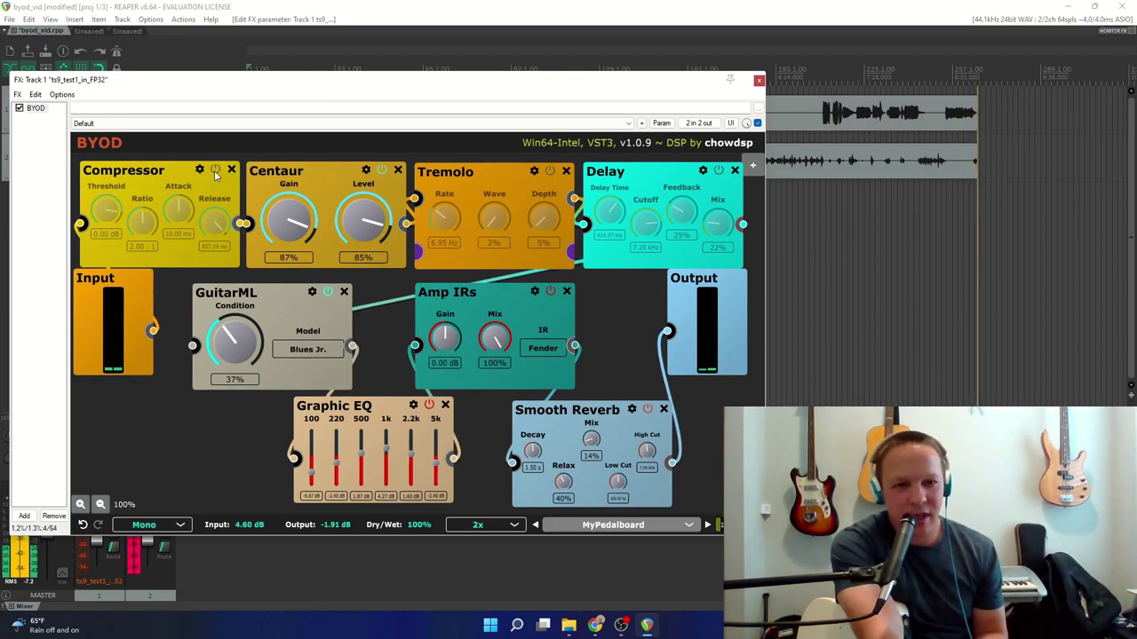
pyautogui.click(550, 170)
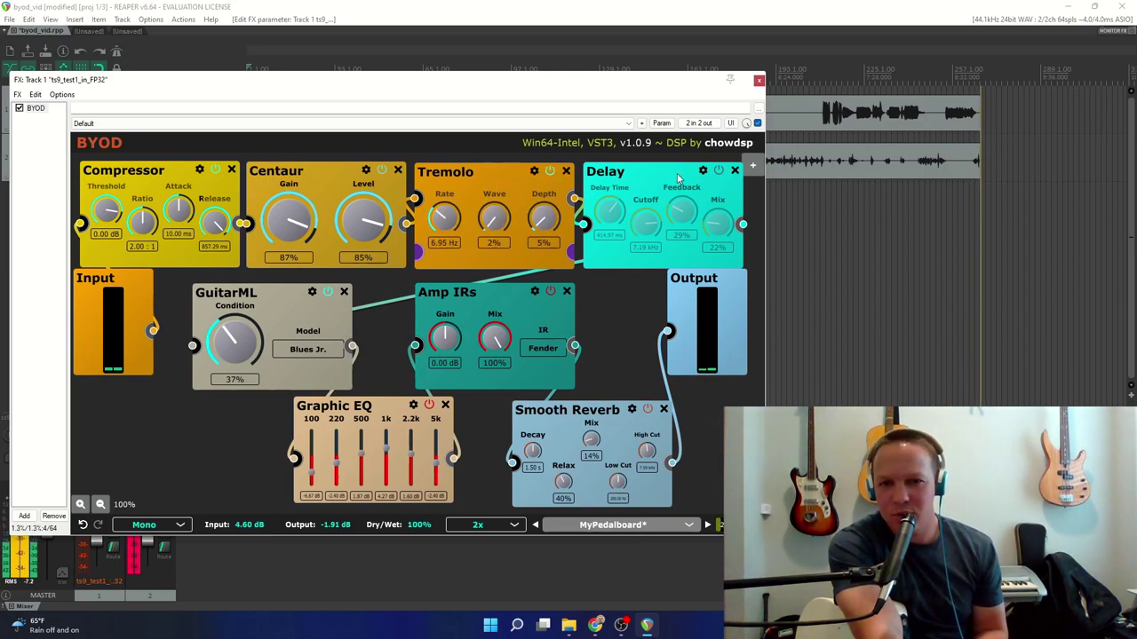
pyautogui.click(717, 171)
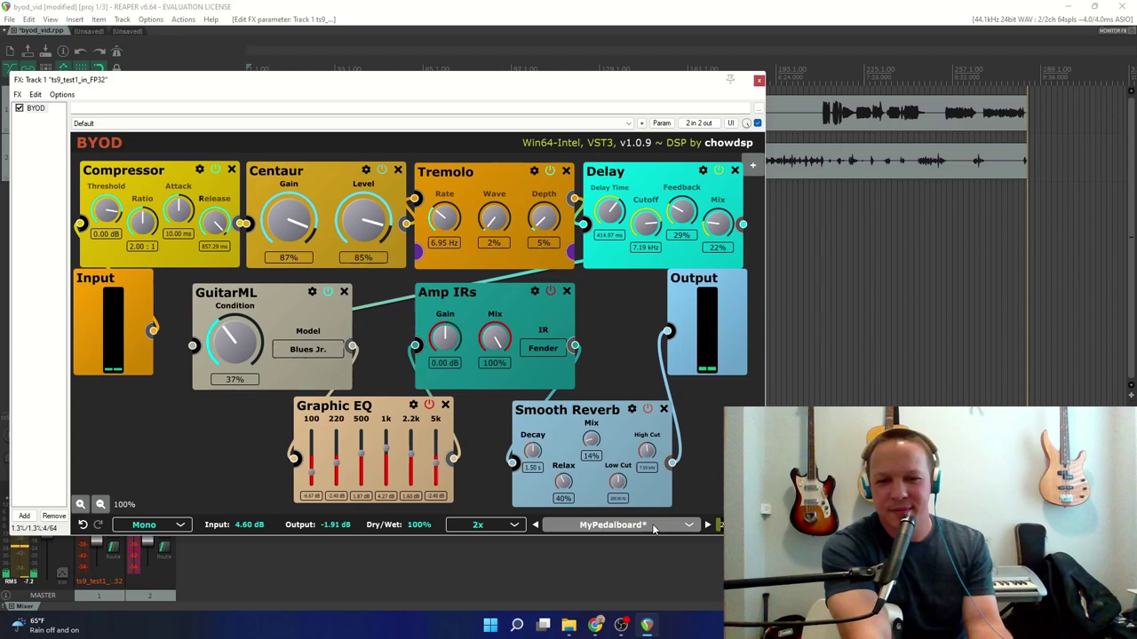
# - Load the Kids preset from the User > fun preset folder
pyautogui.click(613, 524)
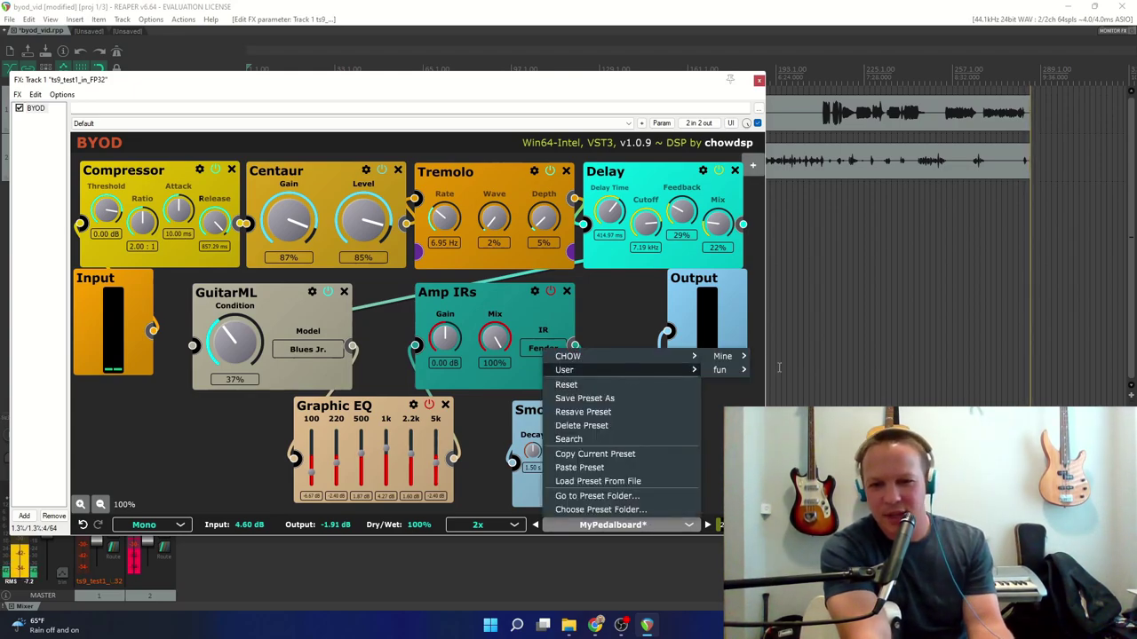
pyautogui.moveTo(615, 371)
pyautogui.moveTo(723, 368)
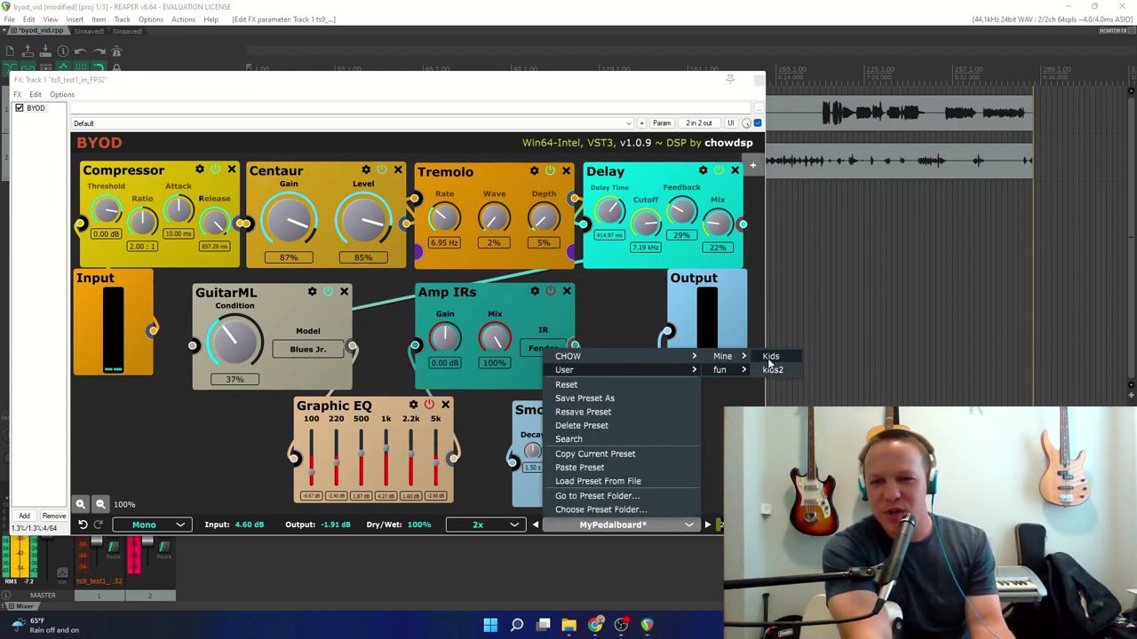
pyautogui.click(769, 373)
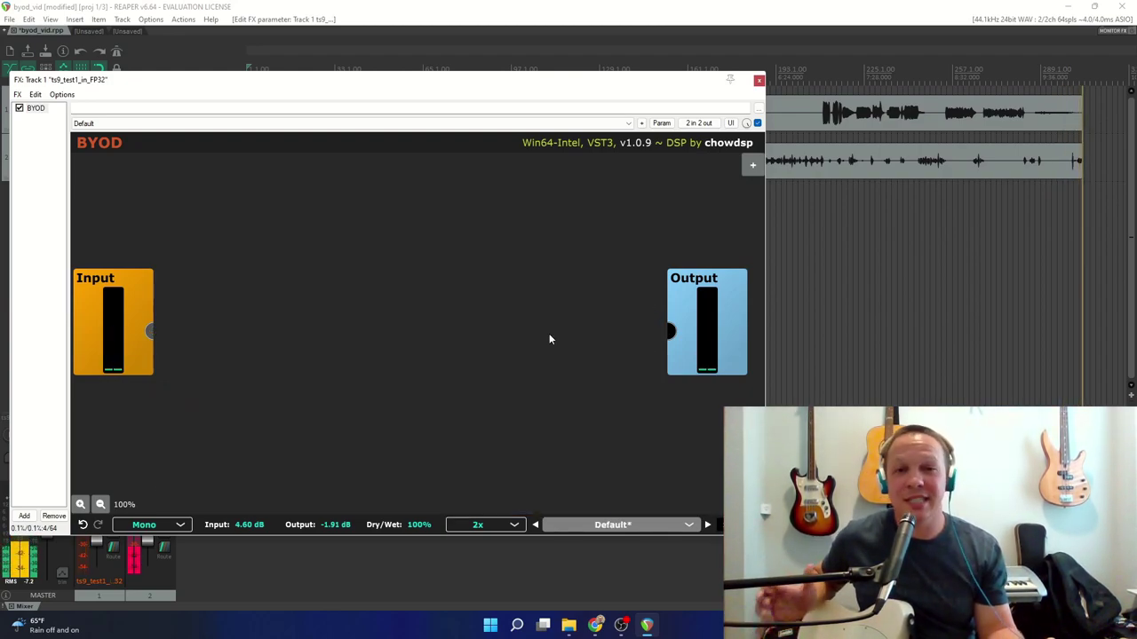
# - Add a Tuner module from the Utility processors to the empty board
pyautogui.rightClick(274, 320)
pyautogui.moveTo(322, 347)
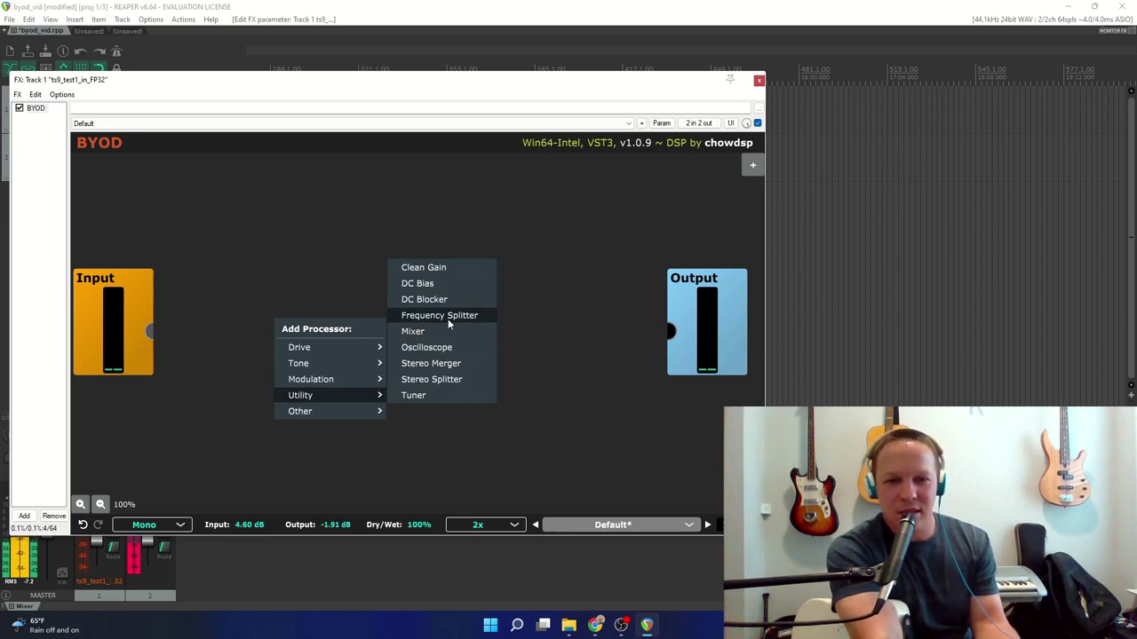
pyautogui.click(430, 396)
# - Move the Tuner to the top-left above the Input block and open the settings menu
pyautogui.moveTo(267, 293); pyautogui.dragTo(320, 194)
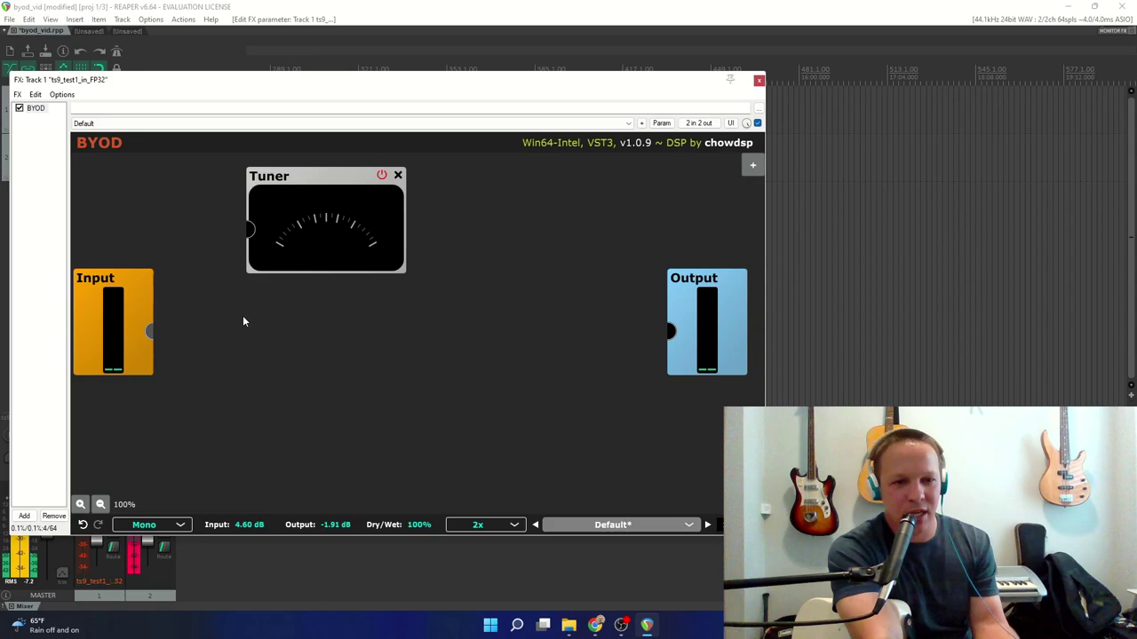
pyautogui.rightClick(316, 267)
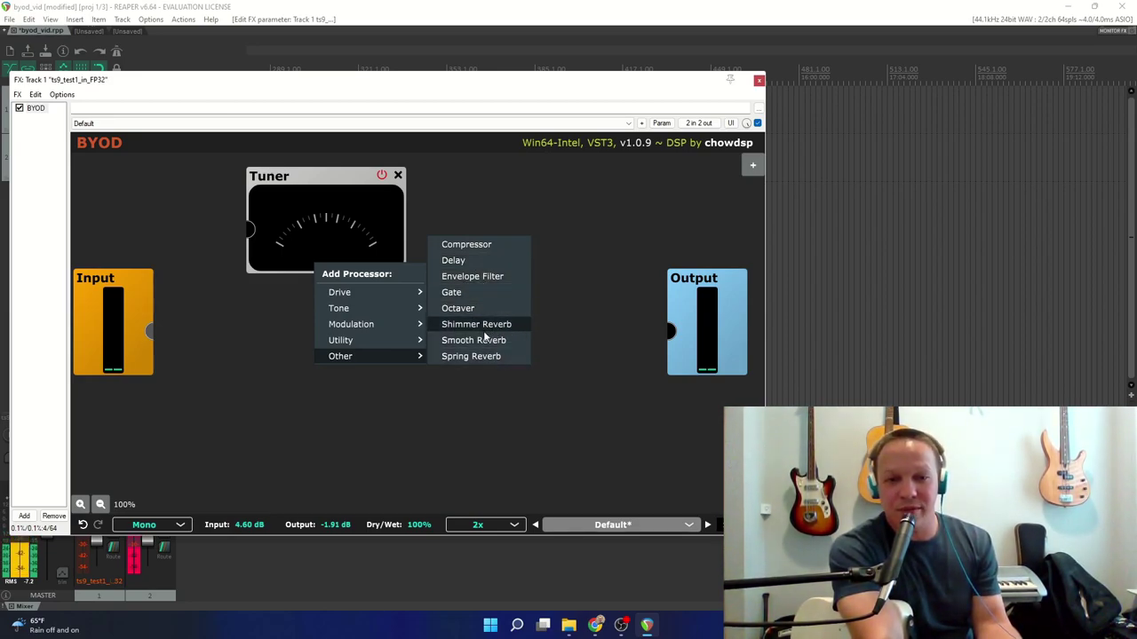
pyautogui.moveTo(285, 185); pyautogui.dragTo(237, 184)
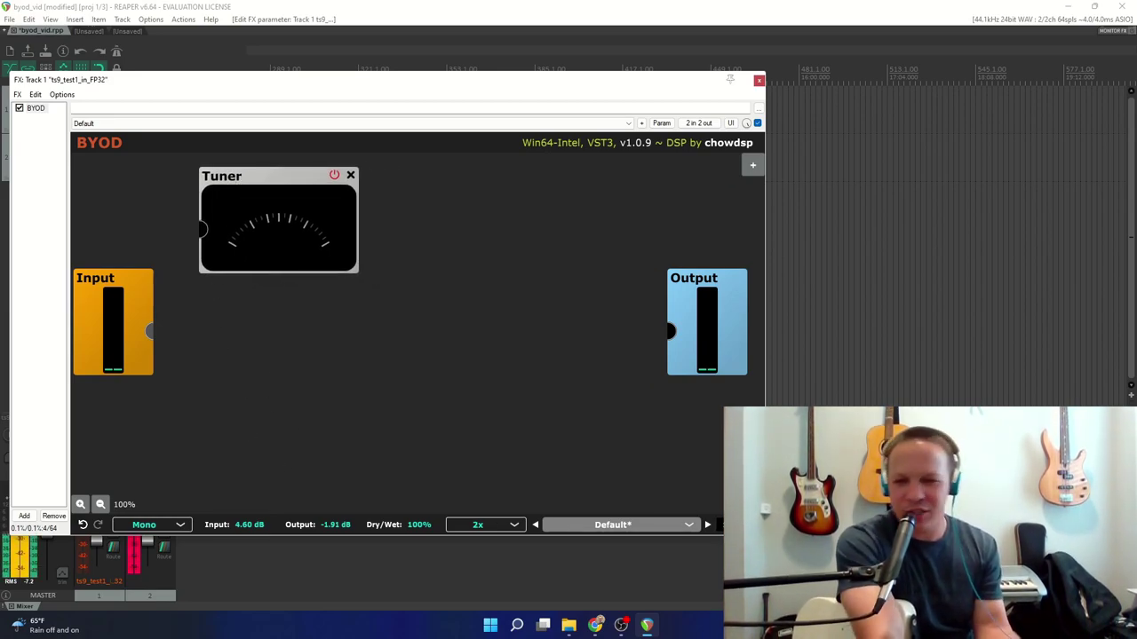
pyautogui.click(737, 525)
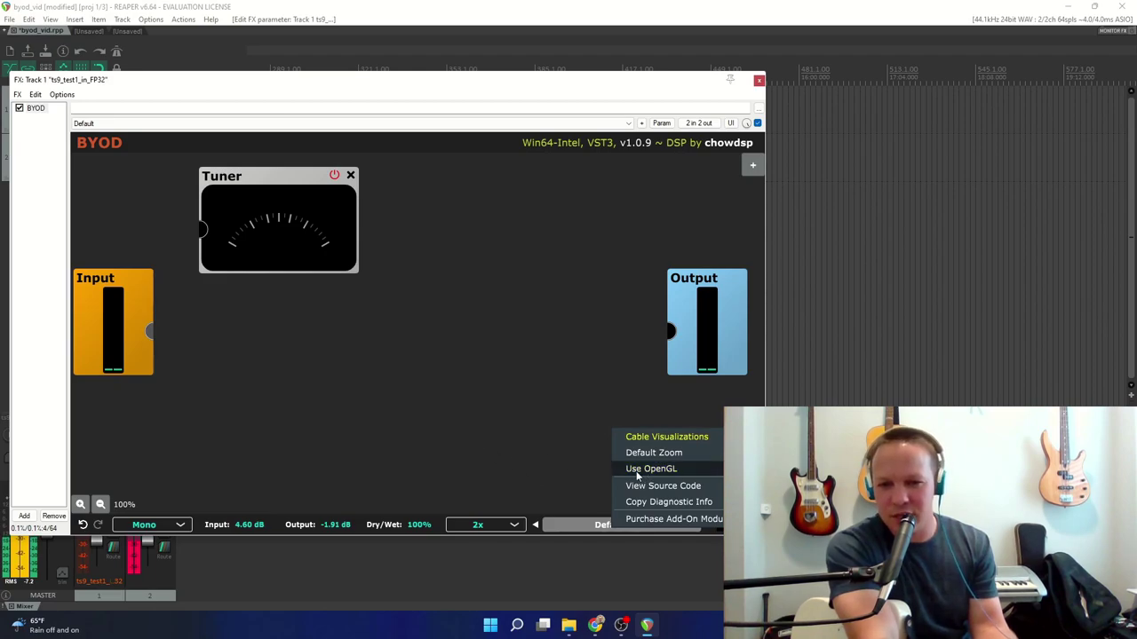
# - View the Kiwi, Boutique and Canuck add-on module packs twice, closing the window each time
pyautogui.click(648, 520)
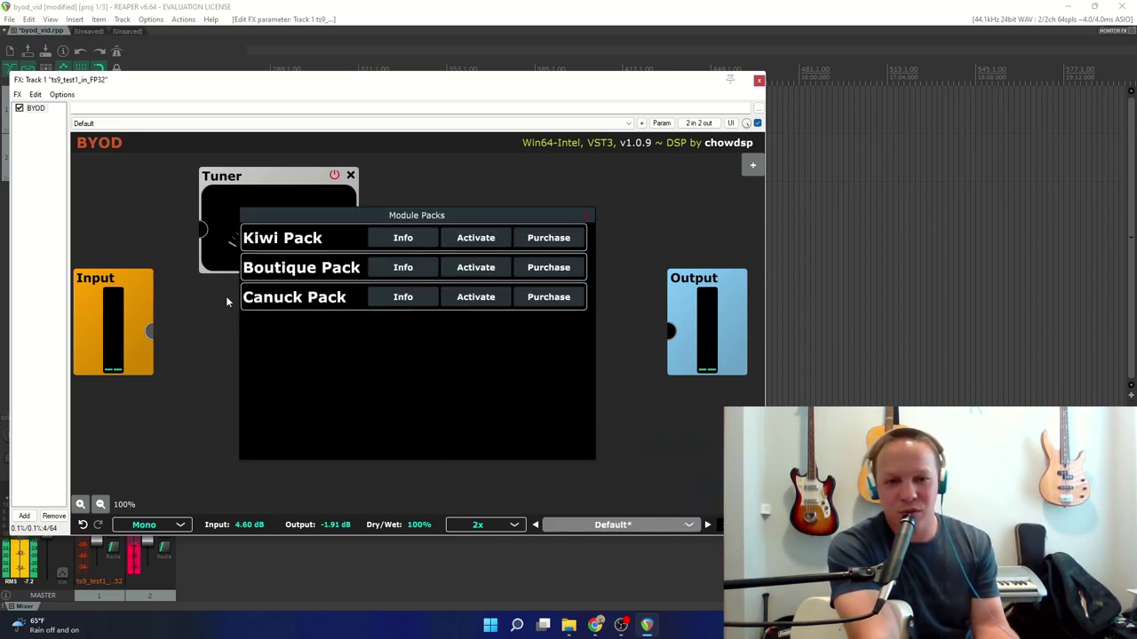
pyautogui.click(585, 217)
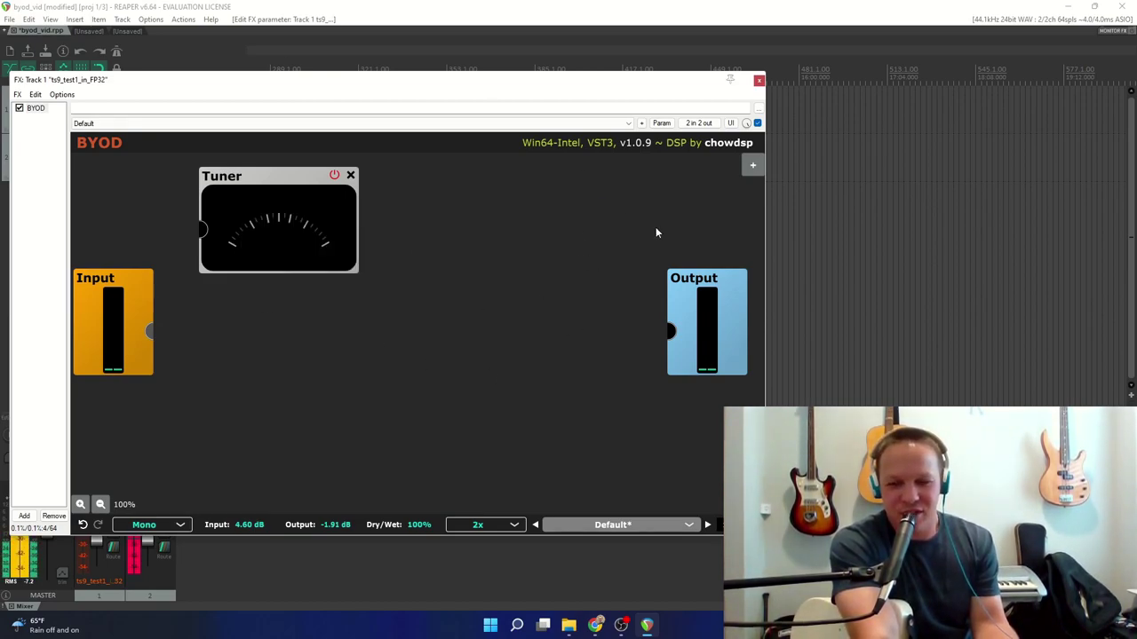
pyautogui.click(717, 525)
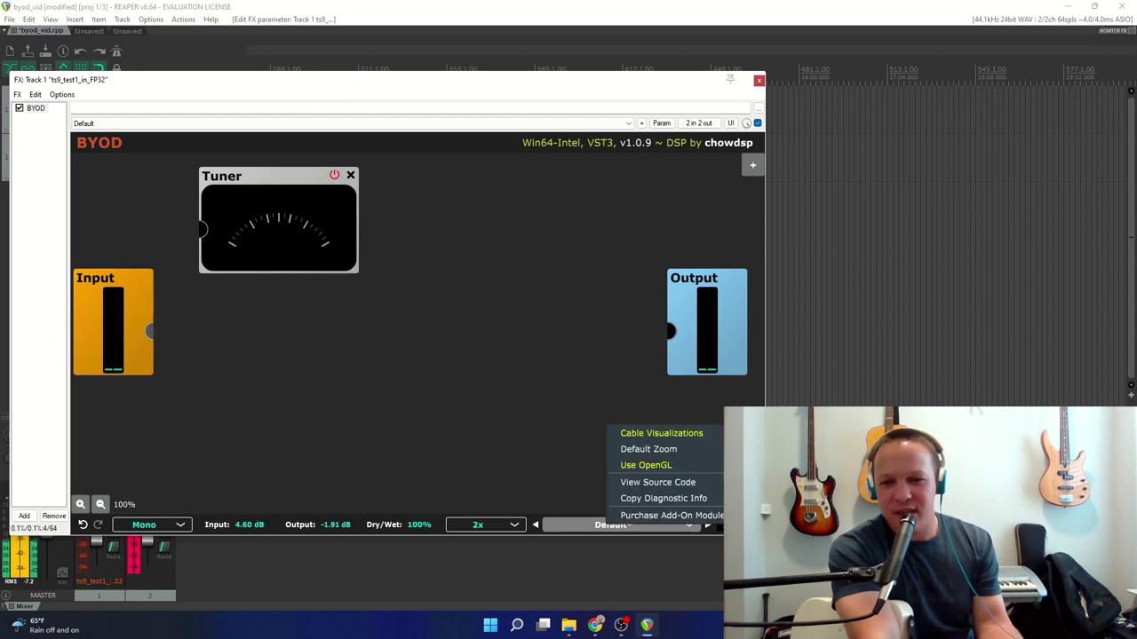
pyautogui.click(694, 516)
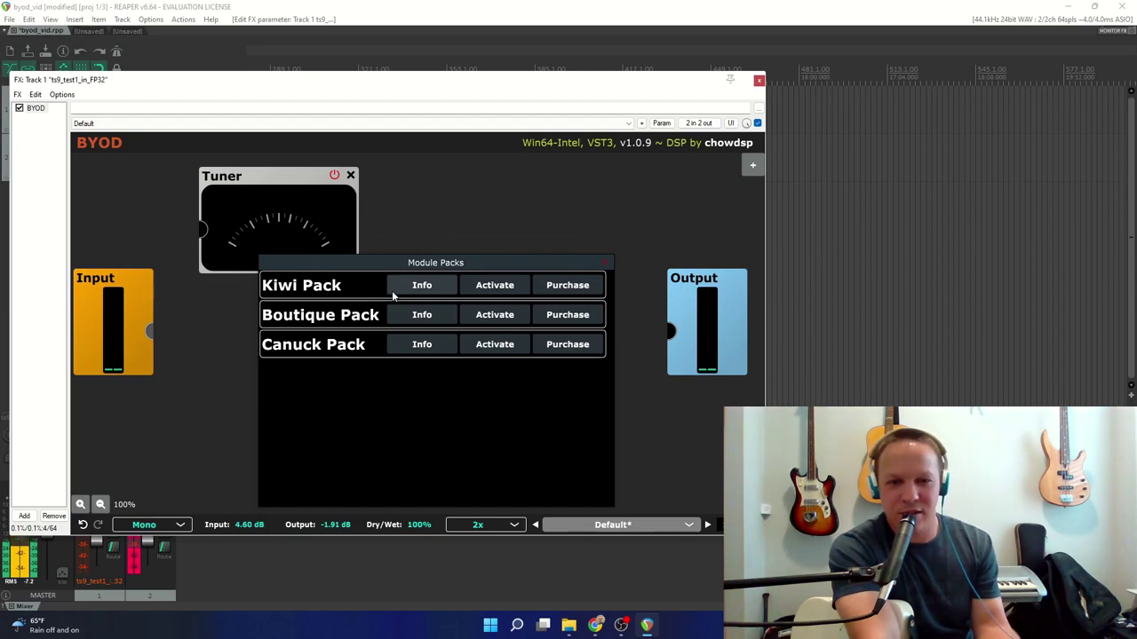
pyautogui.click(421, 381)
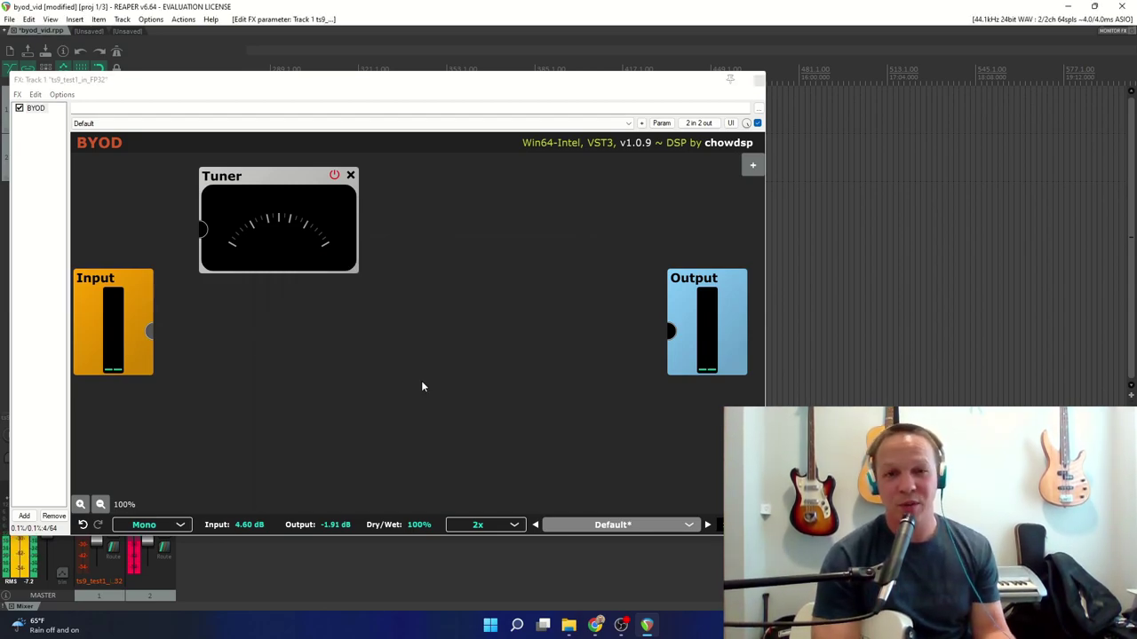
# - Add a GuitarML drive module below the Tuner, keeping its Blues Jr. model
pyautogui.rightClick(421, 380)
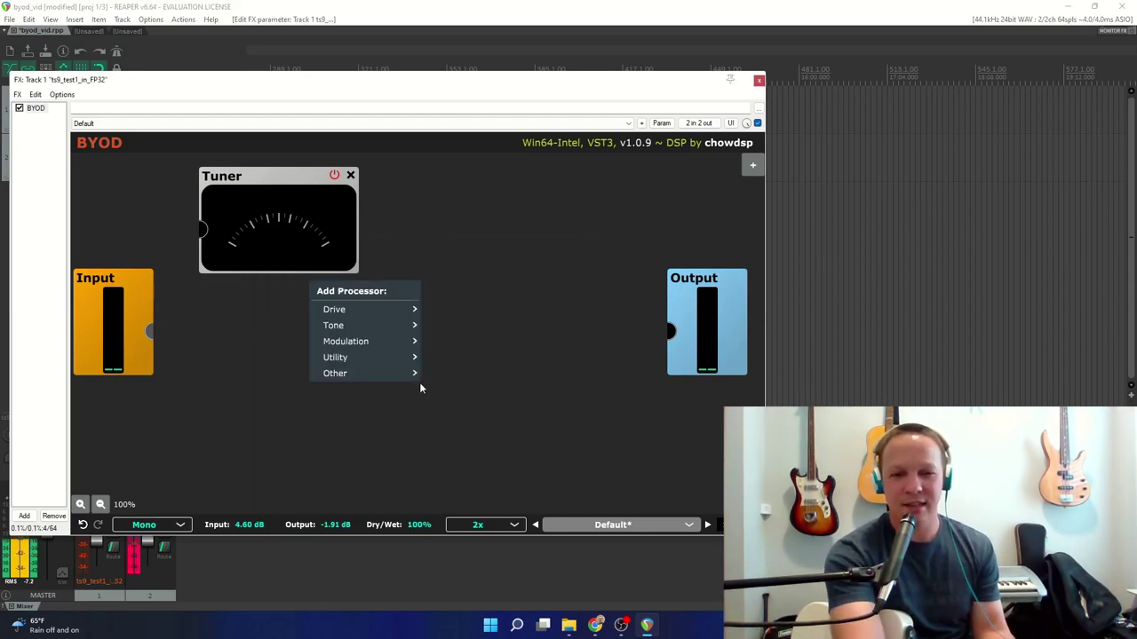
pyautogui.moveTo(373, 310)
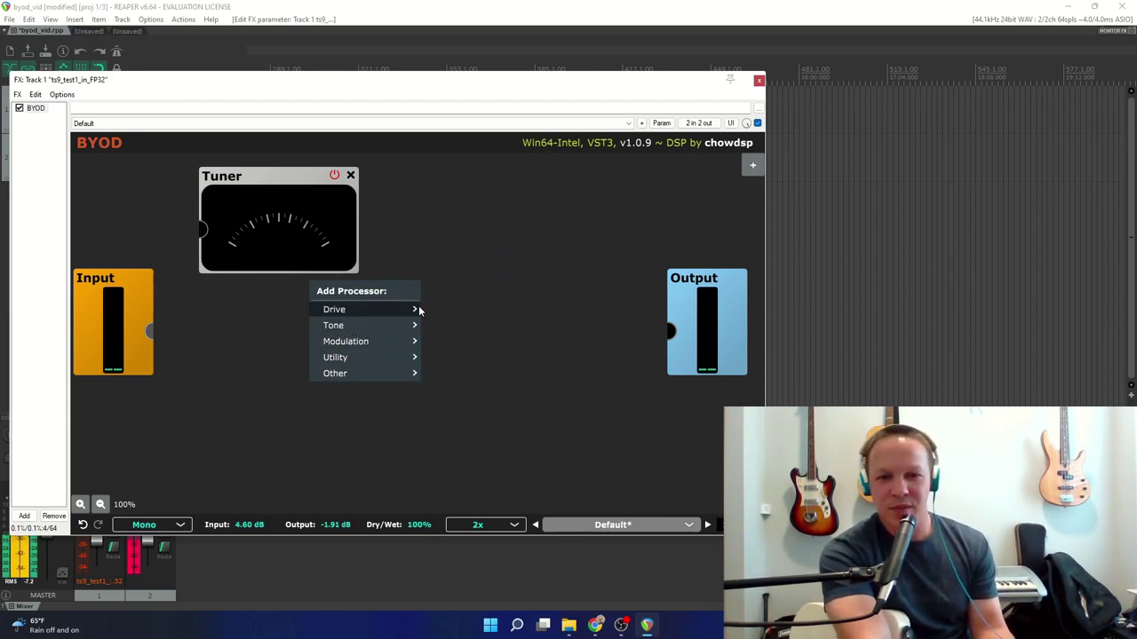
pyautogui.click(448, 331)
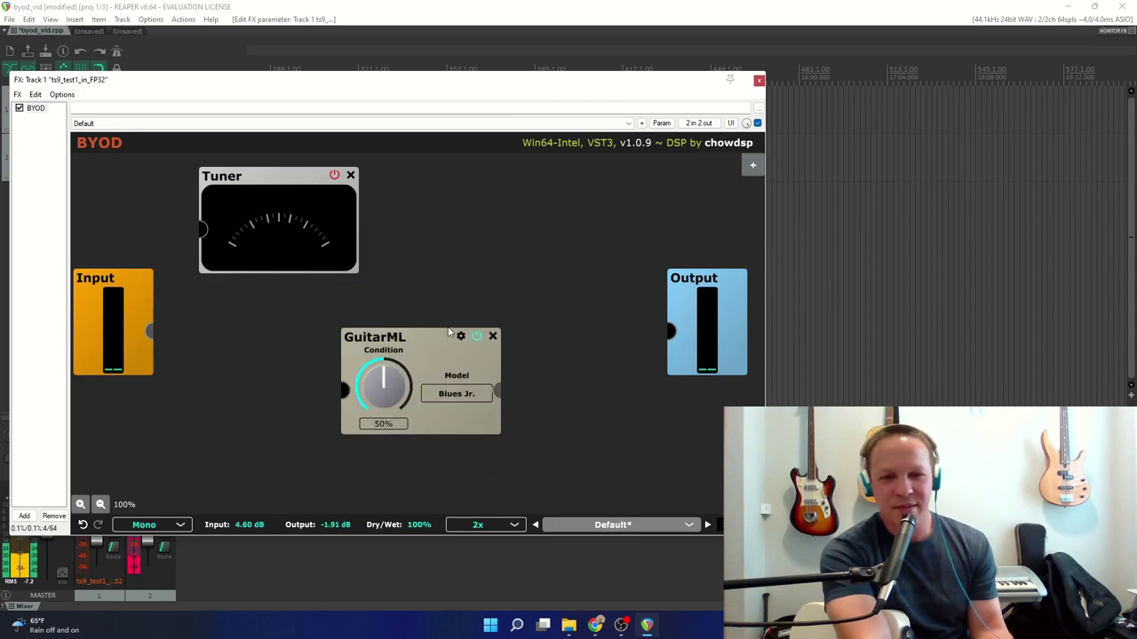
pyautogui.moveTo(366, 337); pyautogui.dragTo(294, 316)
pyautogui.click(387, 370)
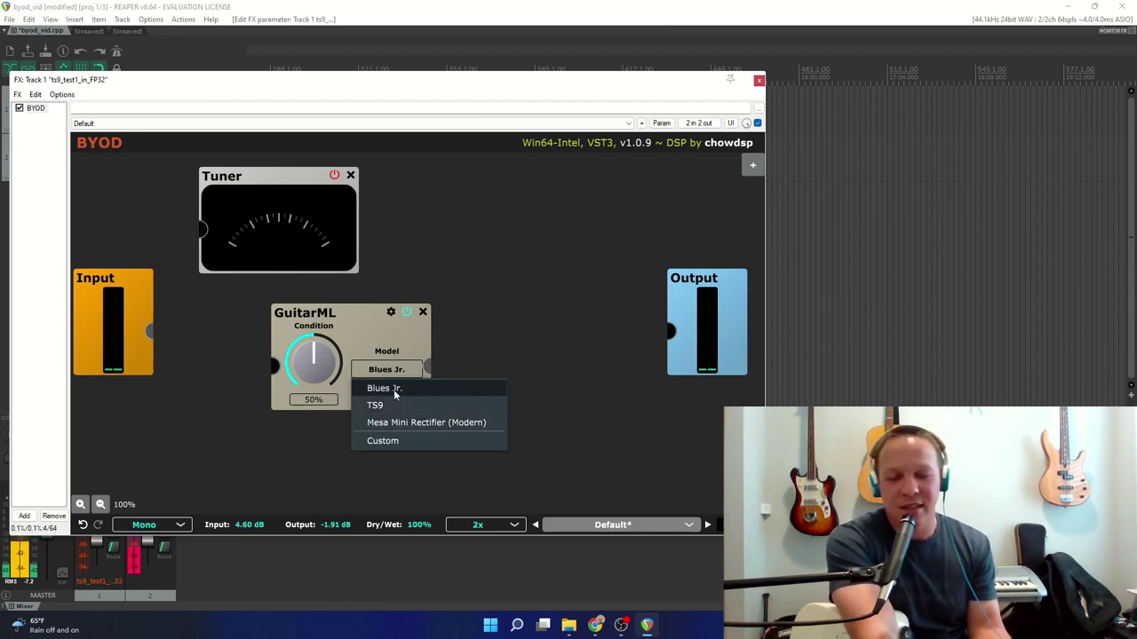
pyautogui.click(512, 321)
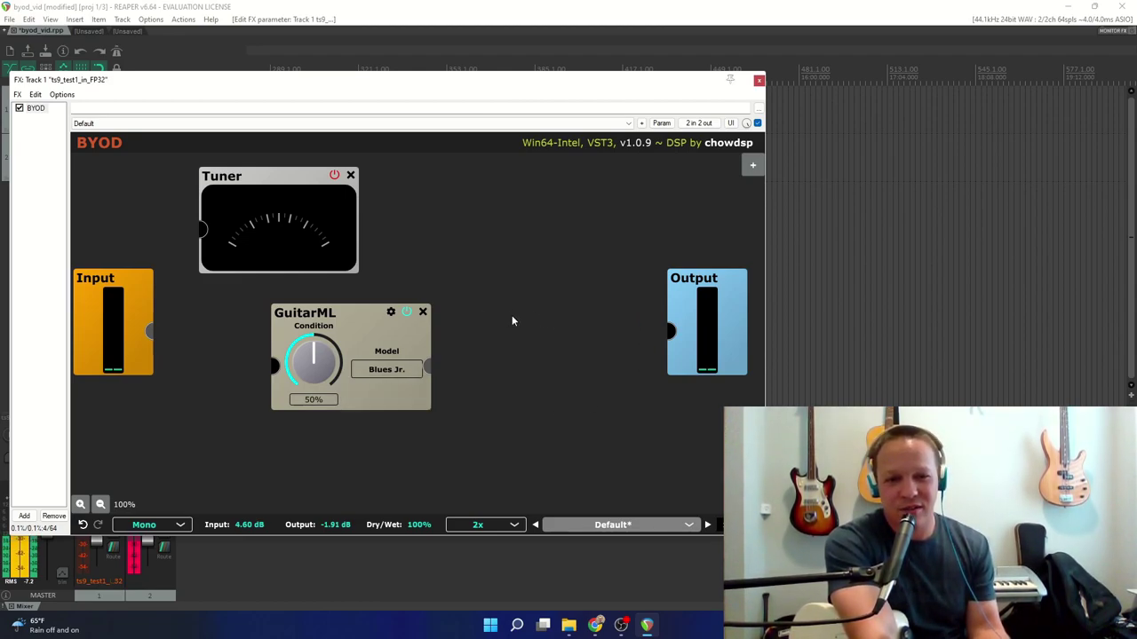